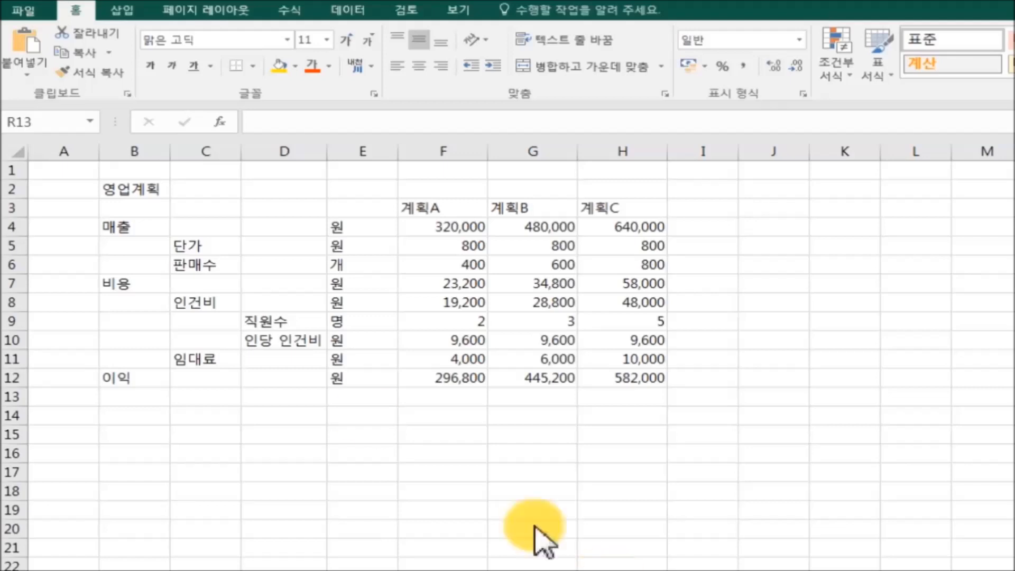
Step: Change the font of the entire worksheet to Arial
left_click(18, 152)
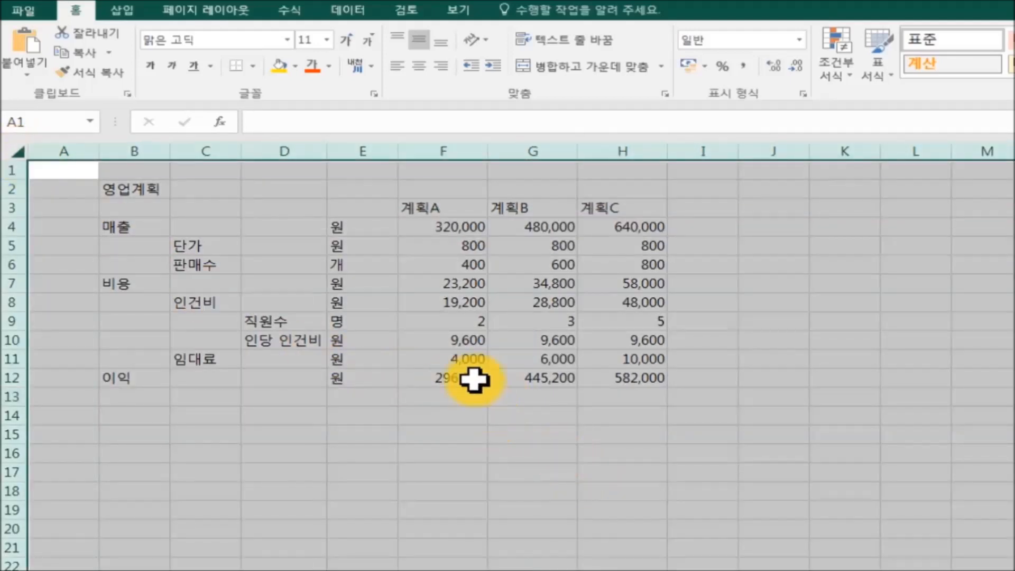
left_click(286, 40)
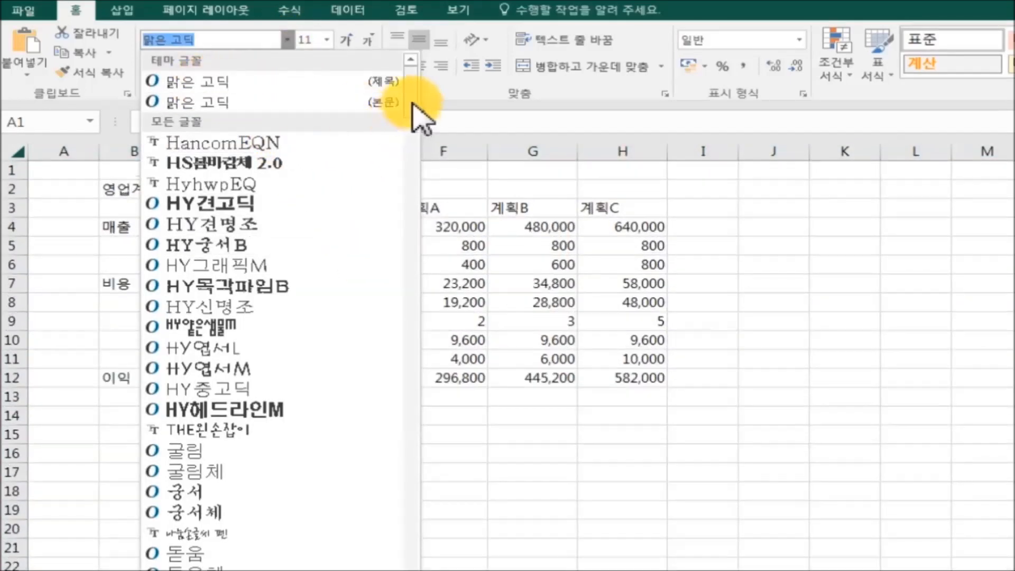
scroll(415, 233, "down", 4)
scroll(347, 248, "down", 2)
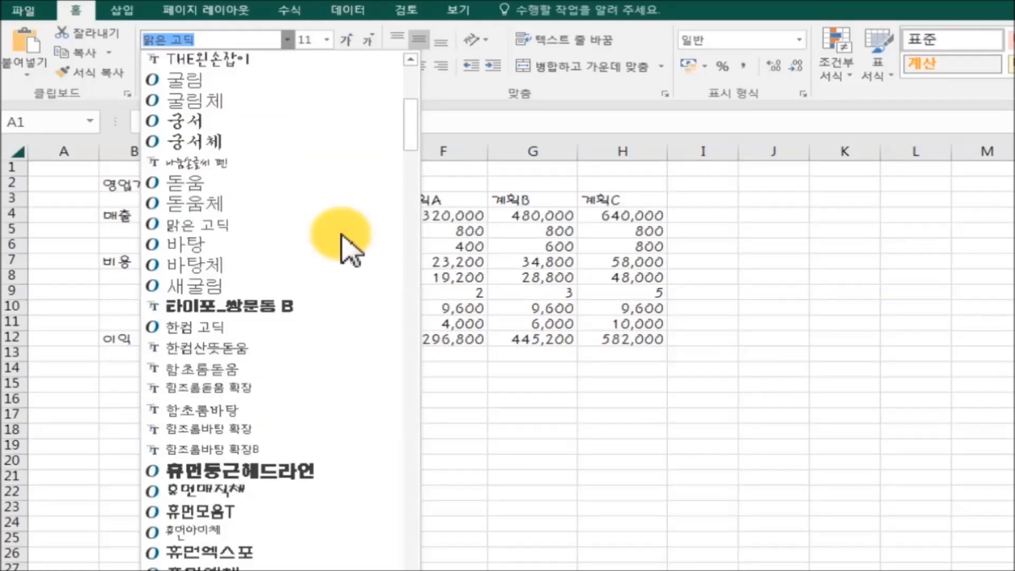
scroll(346, 249, "down", 6)
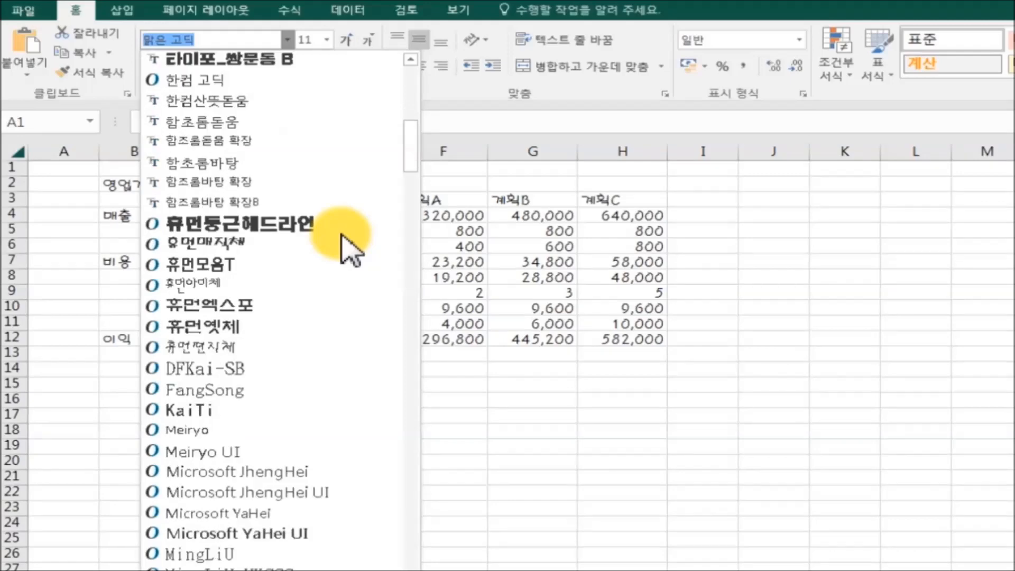
scroll(347, 248, "down", 7)
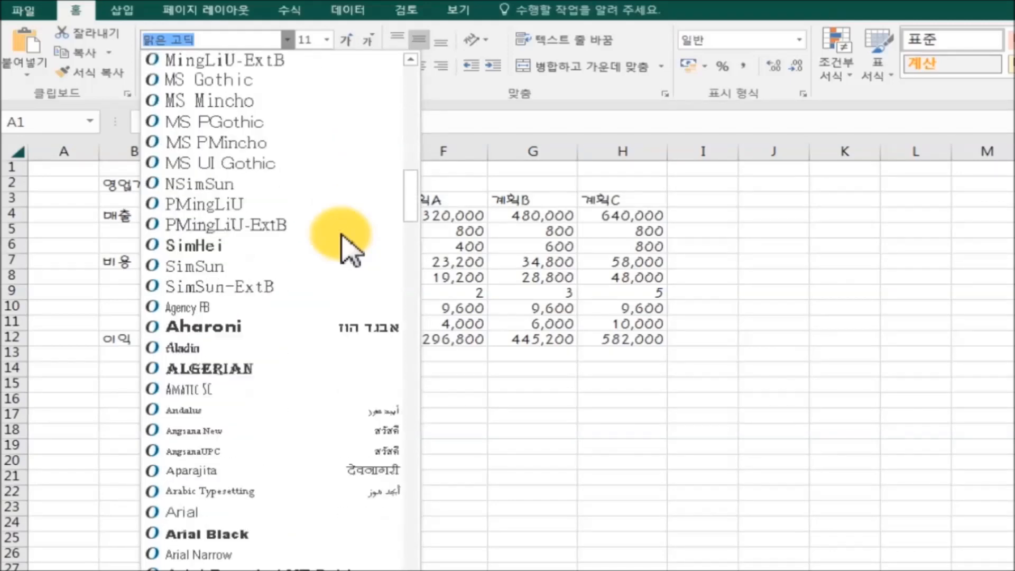
scroll(347, 249, "down", 3)
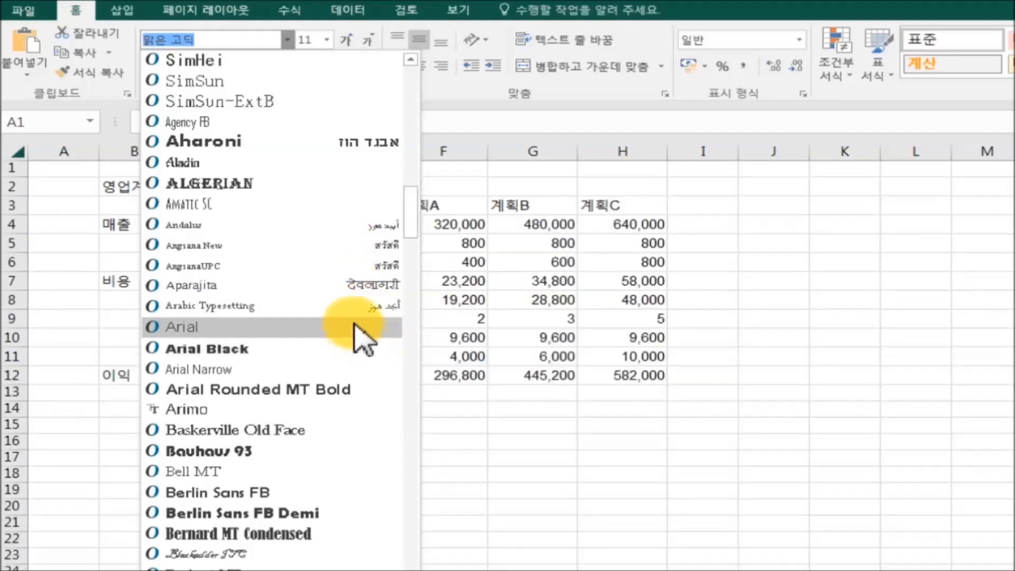
left_click(363, 326)
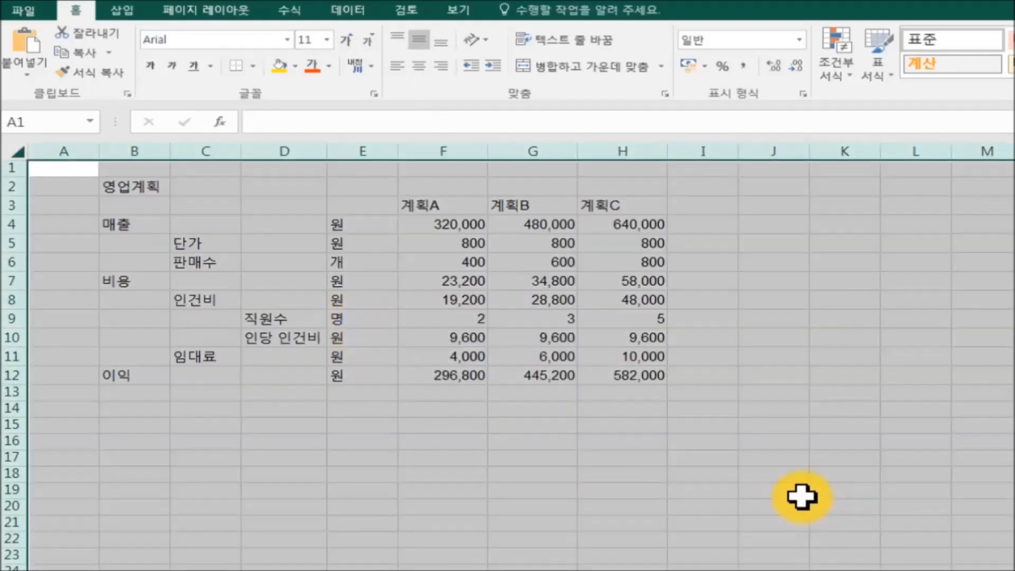
left_click(1014, 490)
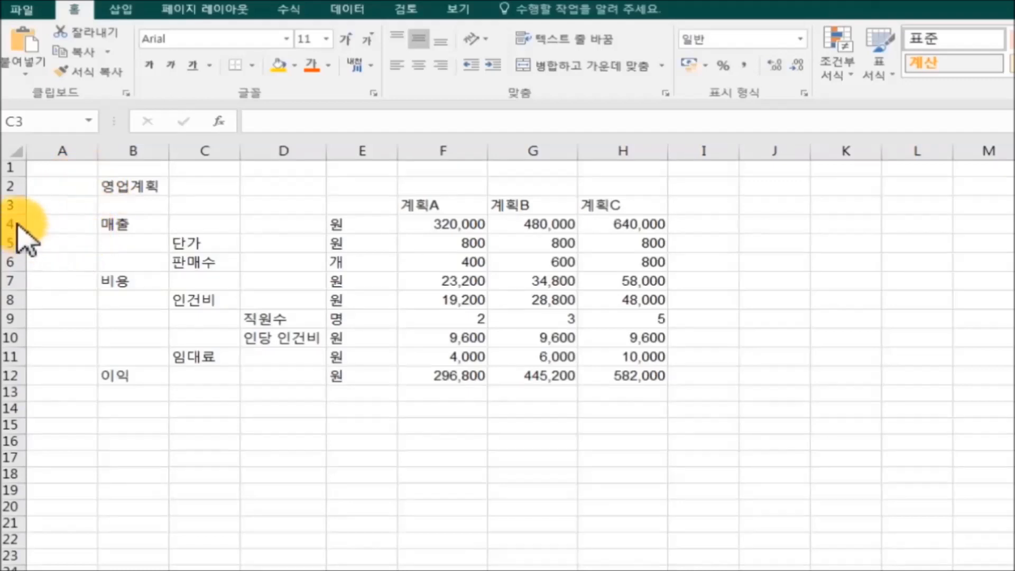
Step: Try to increase the height of rows 2 to 12 together by resizing a row border
left_click_drag(10, 209, 12, 214)
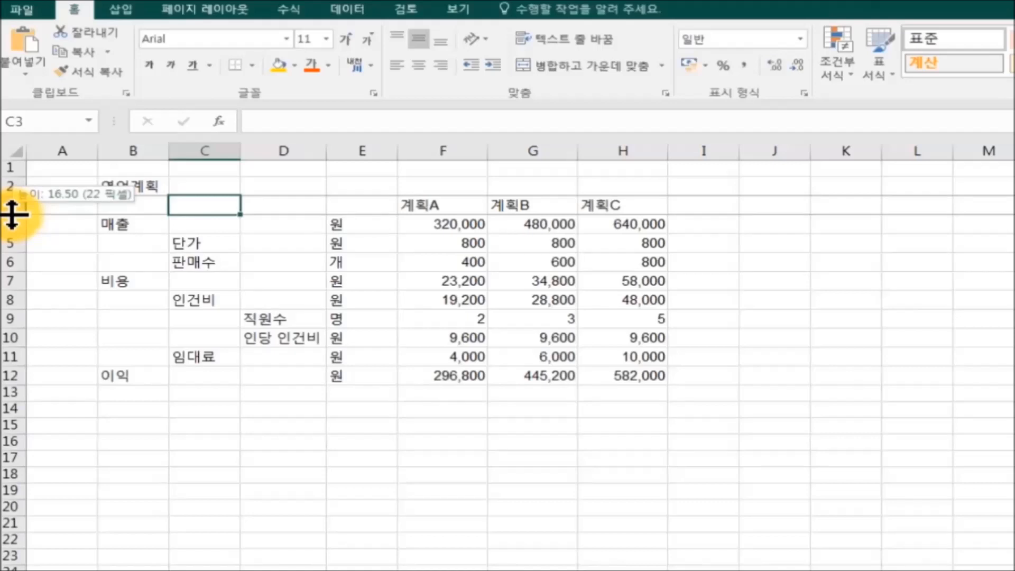
left_click_drag(12, 215, 11, 211)
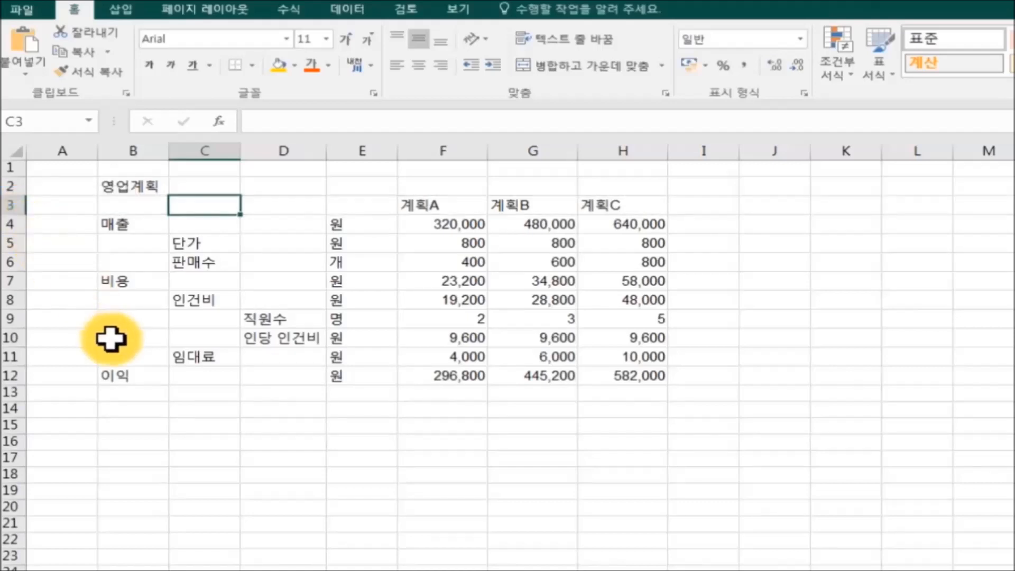
left_click_drag(11, 192, 13, 384)
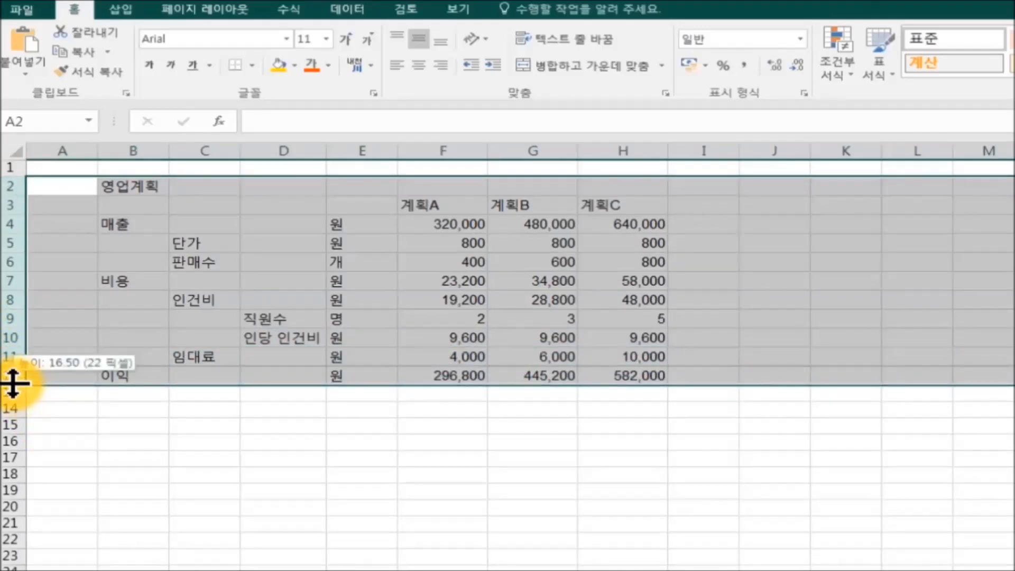
left_click_drag(12, 384, 11, 387)
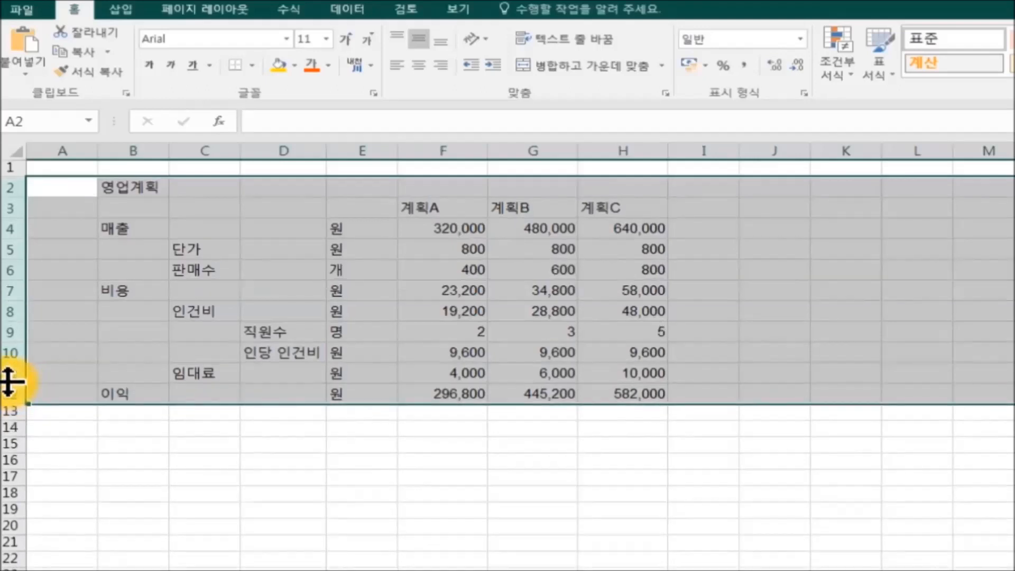
left_click(193, 465)
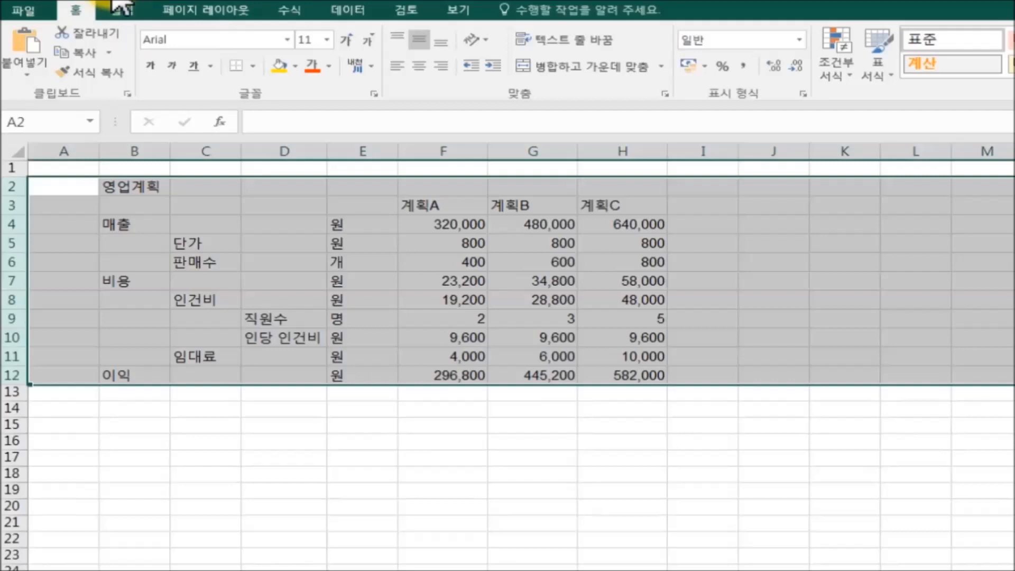
left_click(378, 491)
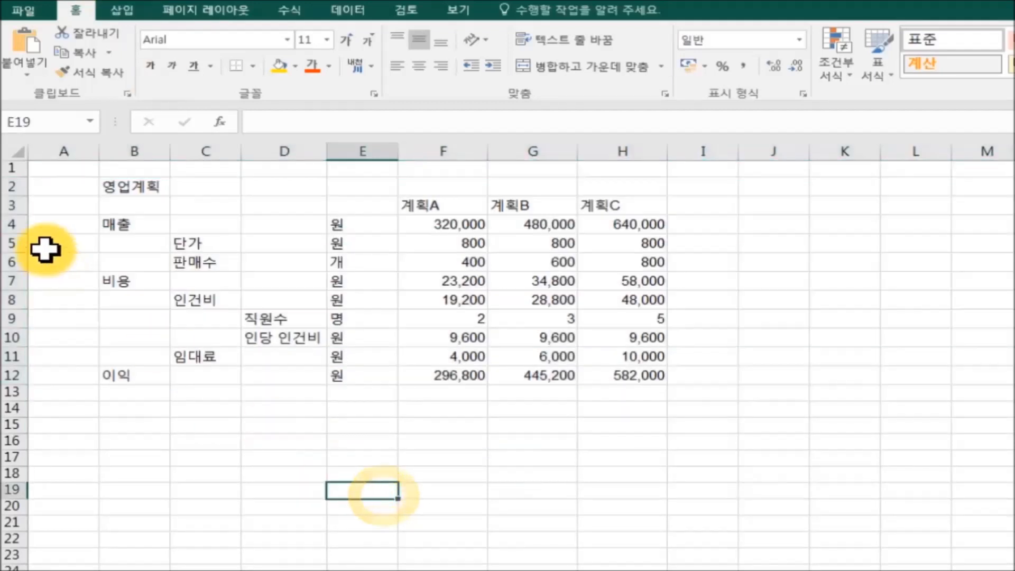
Step: Set the row height of rows 2 to 12 to exactly 18
left_click(18, 185)
left_click_drag(19, 185, 11, 377)
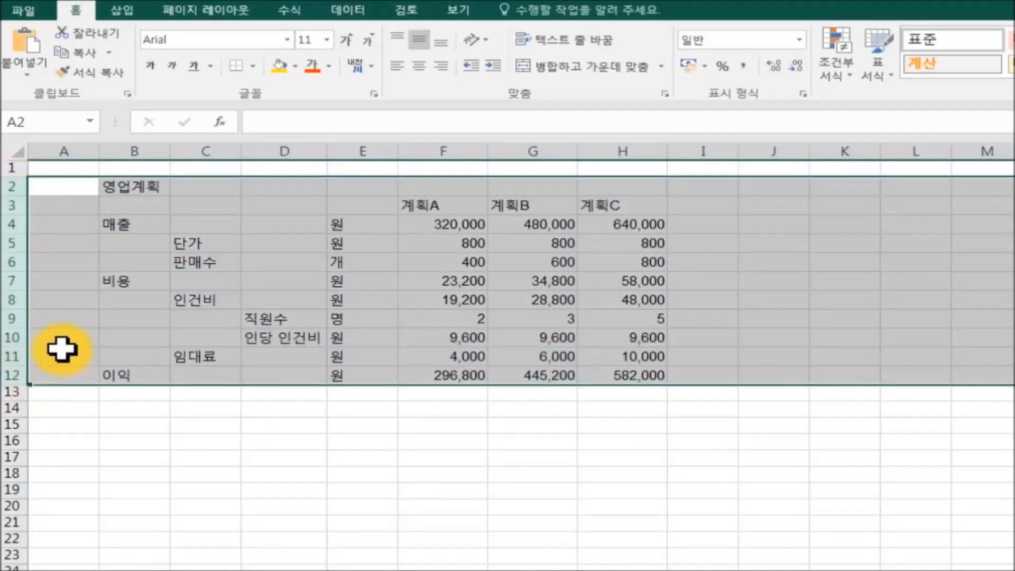
right_click(67, 346)
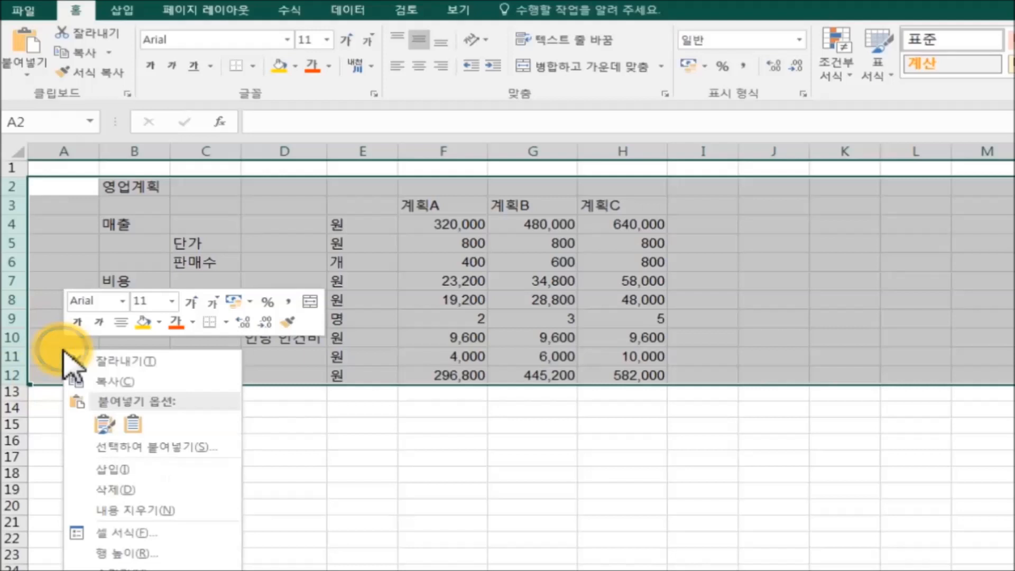
left_click(191, 551)
left_click_drag(174, 503, 273, 333)
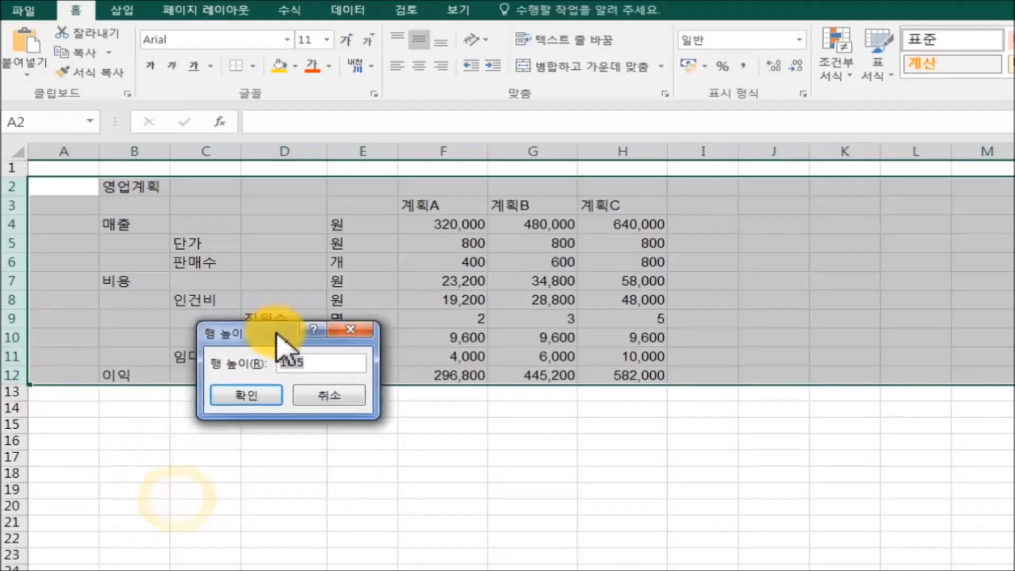
type("18")
left_click(258, 393)
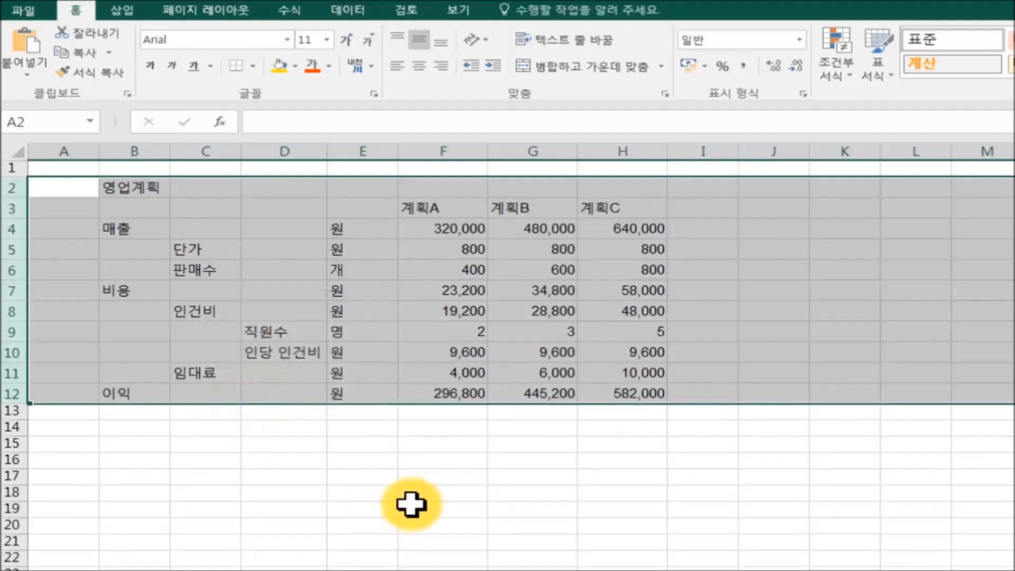
left_click(411, 504)
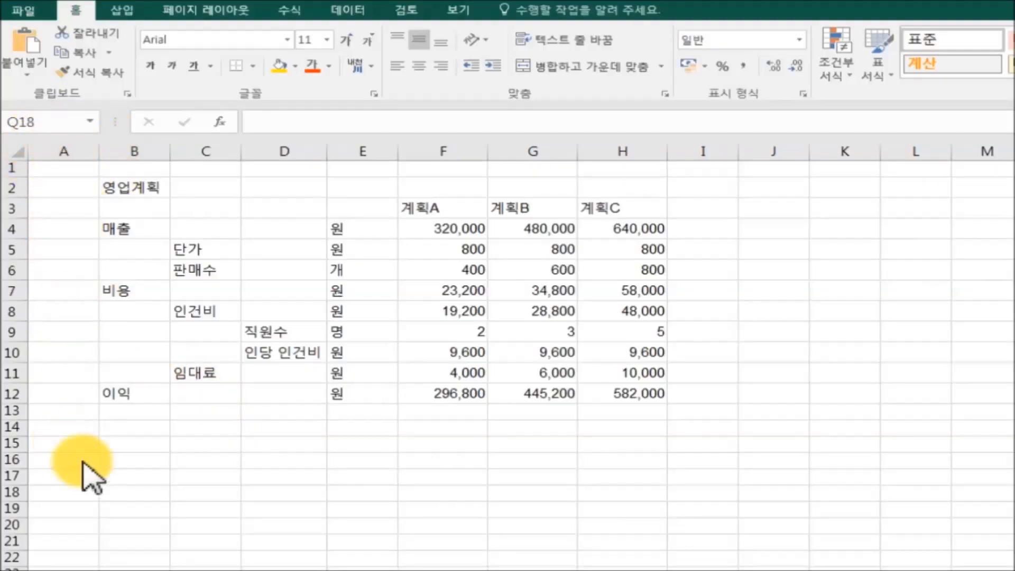
Step: Delete the empty column A and the empty row 1 so the table starts at cell A1
left_click(60, 152)
left_click(60, 149)
right_click(58, 149)
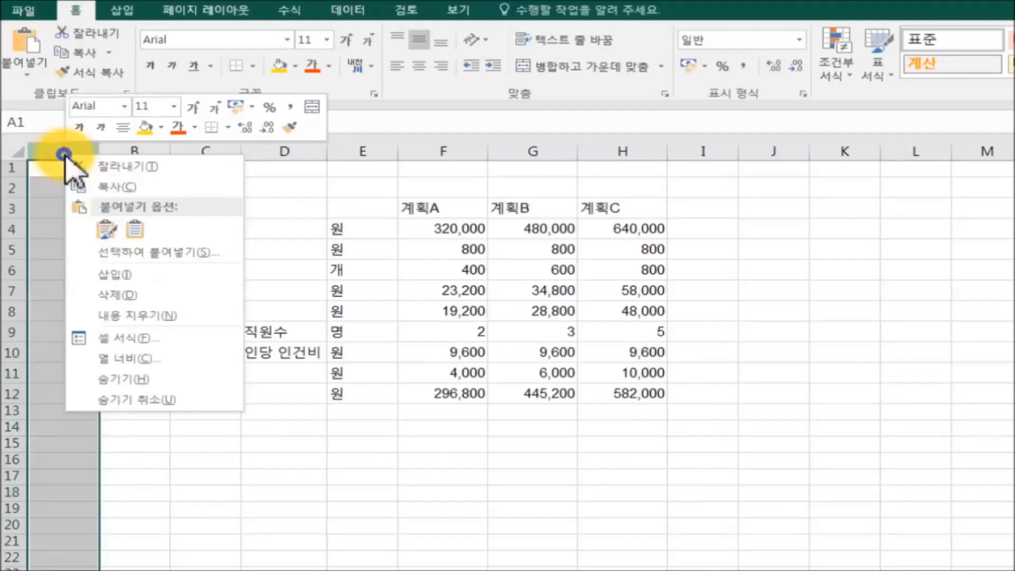
left_click(136, 290)
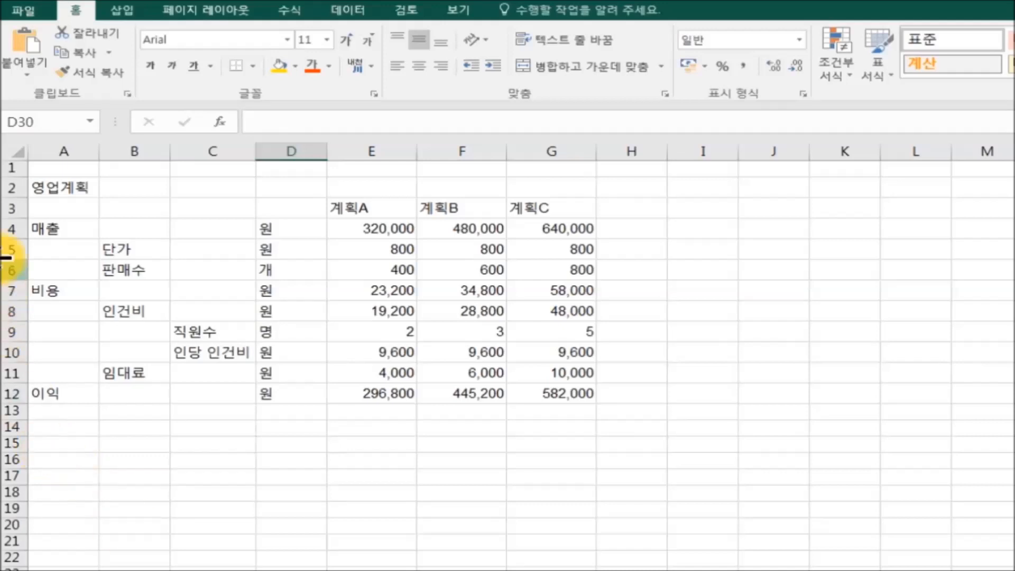
left_click(11, 165)
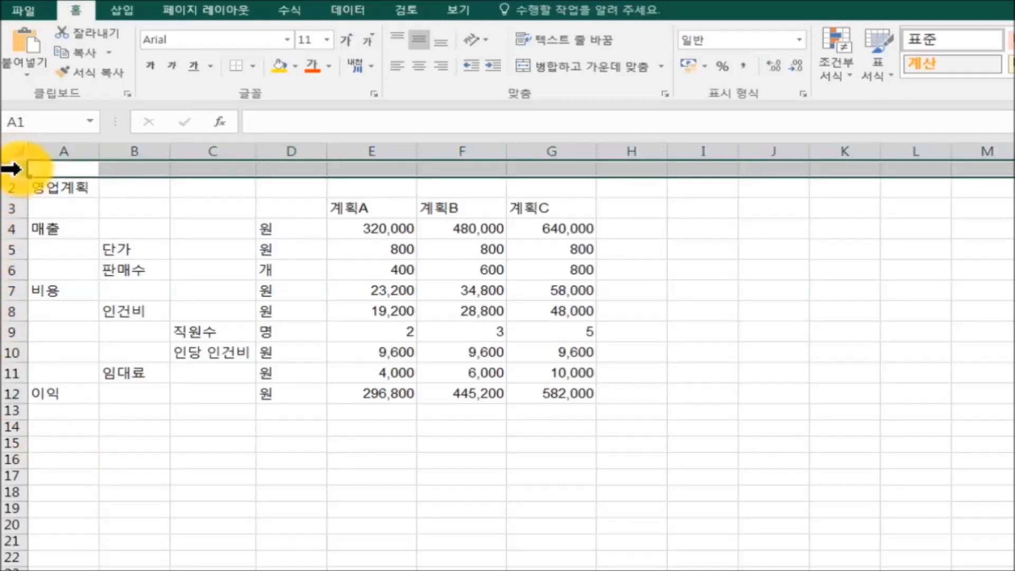
right_click(10, 166)
left_click(85, 309)
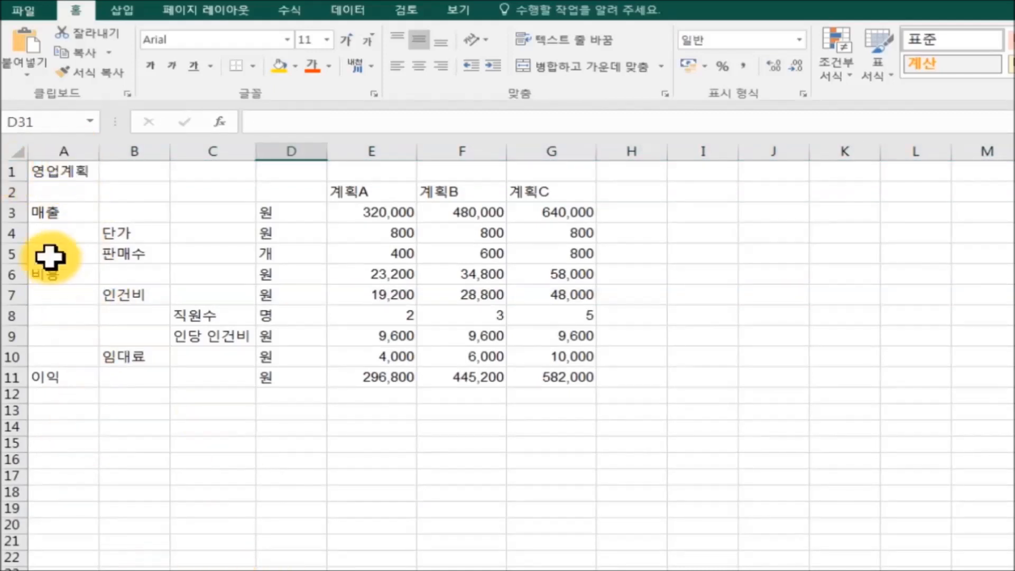
Step: Insert an empty row above the table title and an empty column before the table
left_click(9, 171)
right_click(10, 171)
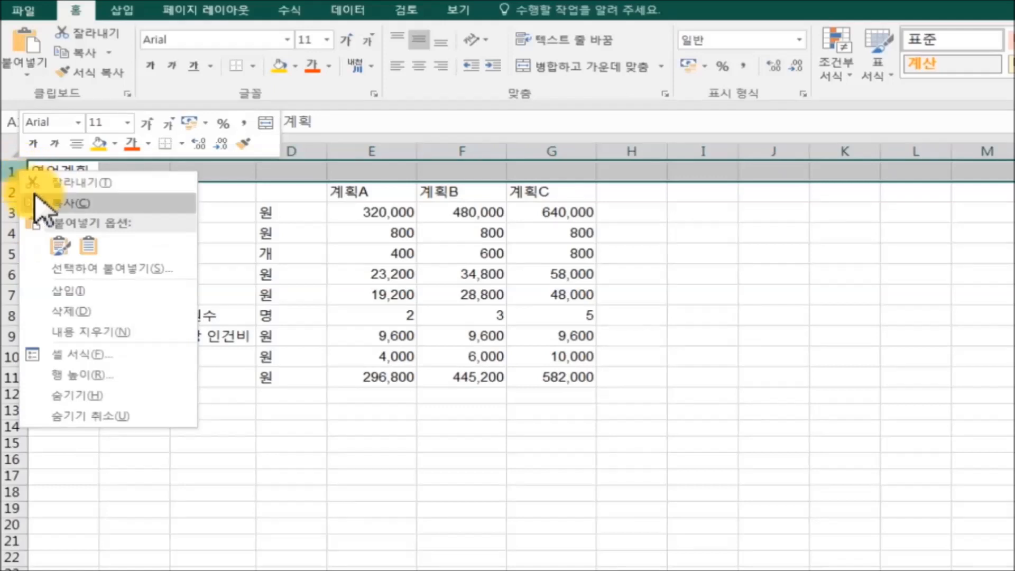
left_click(74, 292)
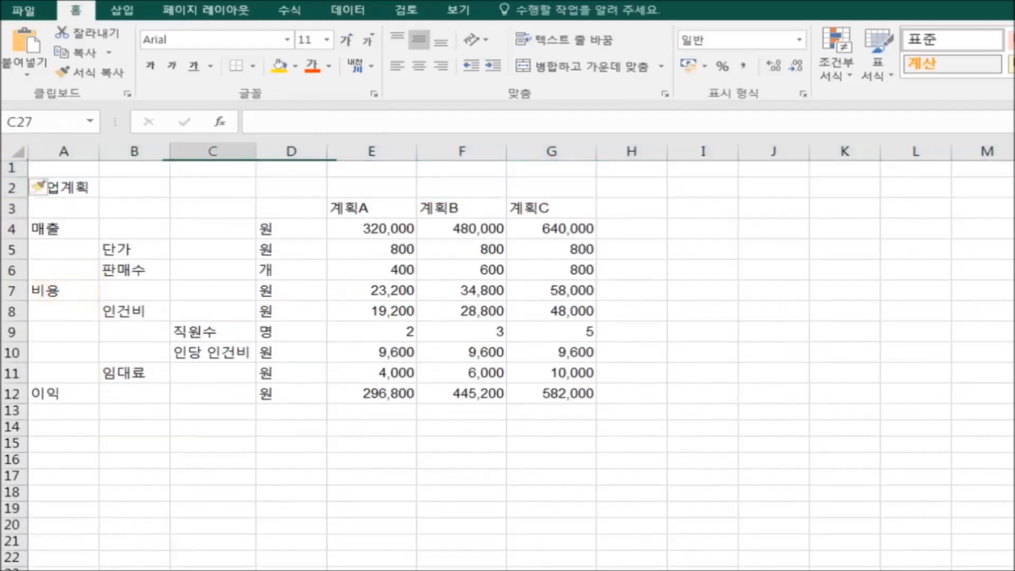
left_click(67, 150)
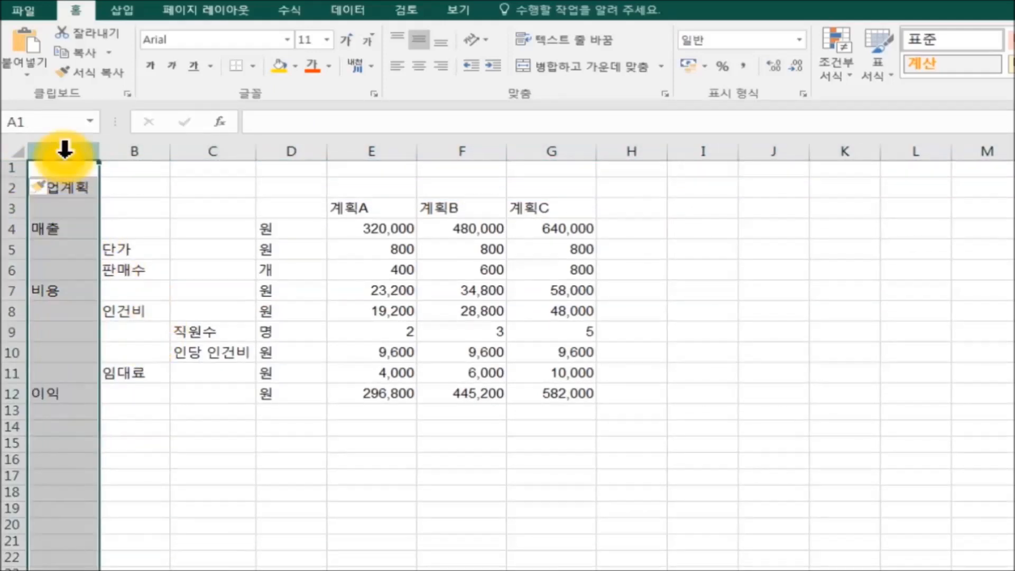
right_click(66, 150)
left_click(123, 275)
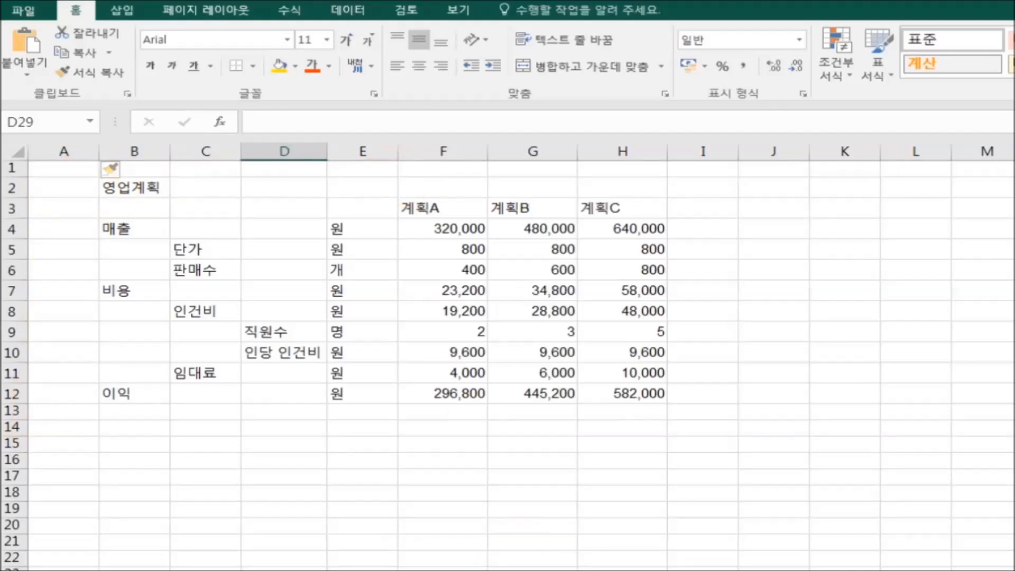
left_click(703, 570)
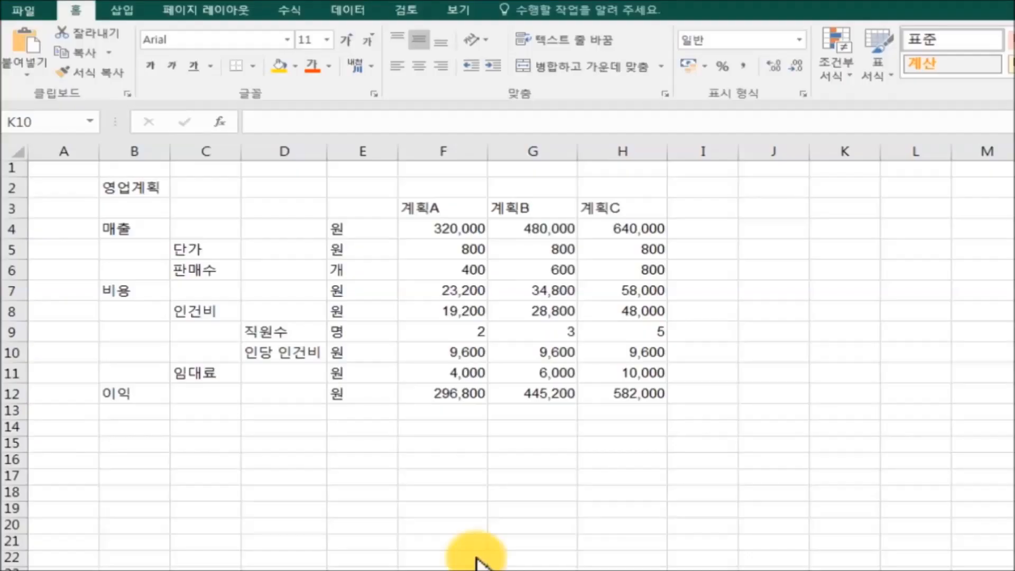
Step: Center-align all cells of the table in B2:H12
left_click_drag(125, 186, 610, 393)
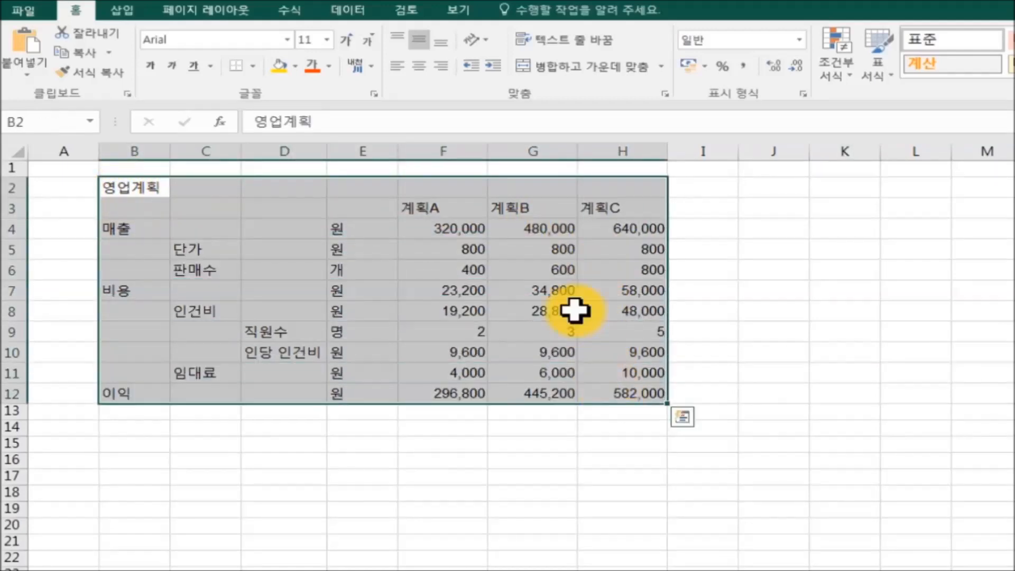
left_click(419, 65)
left_click(917, 458)
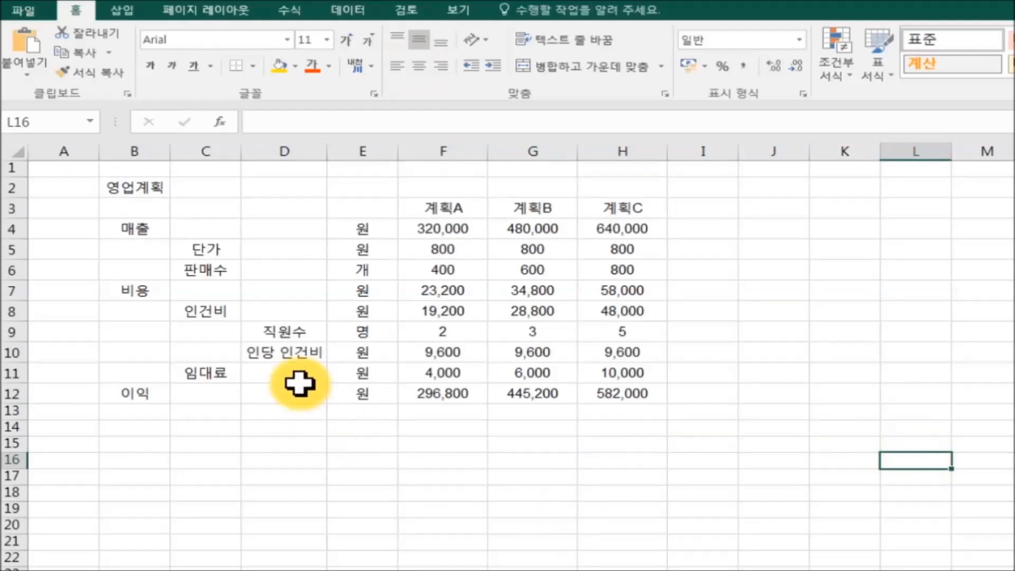
Step: Left-align the label and unit cells B2:E12 together with the plan headers F3:H3
left_click_drag(132, 190, 370, 391)
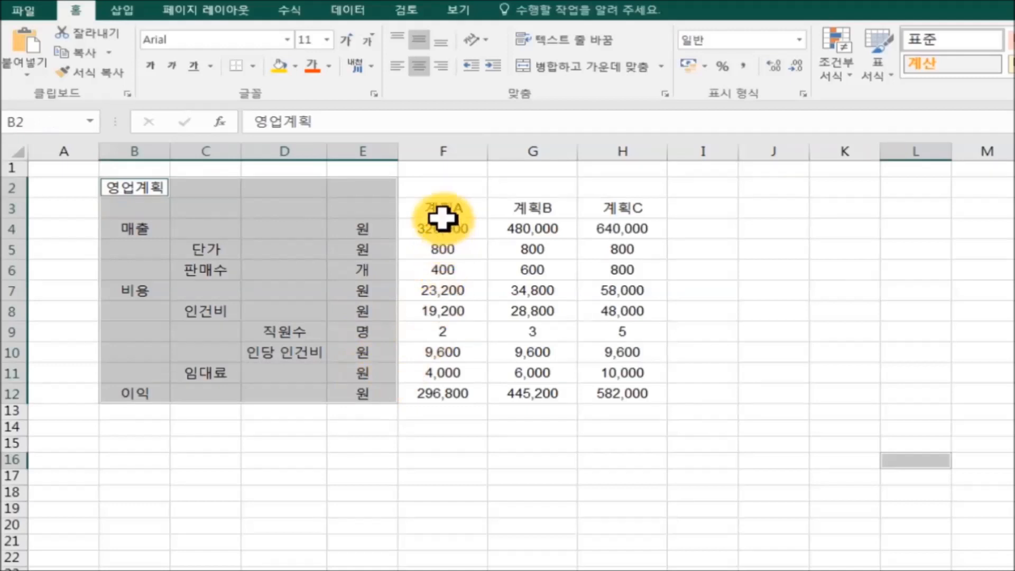
left_click_drag(424, 208, 585, 213)
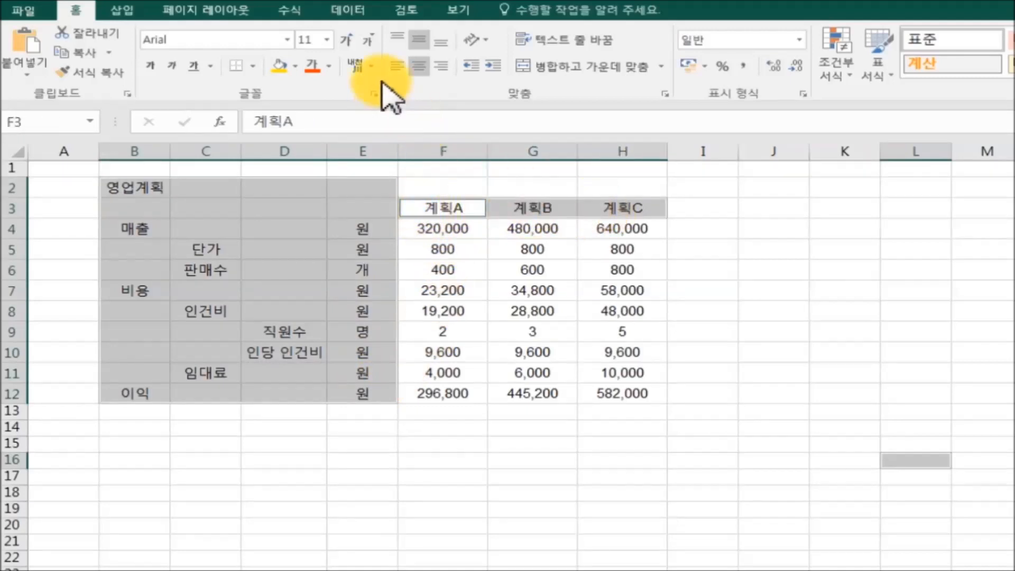
left_click(397, 66)
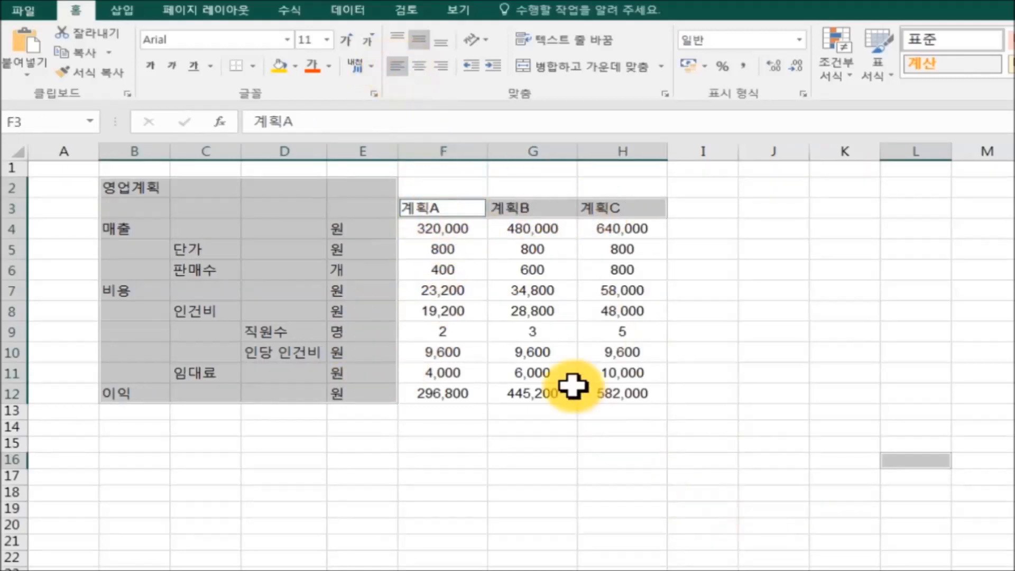
left_click(535, 444)
Step: Right-align the numeric values in F4:H12
left_click_drag(438, 233, 634, 394)
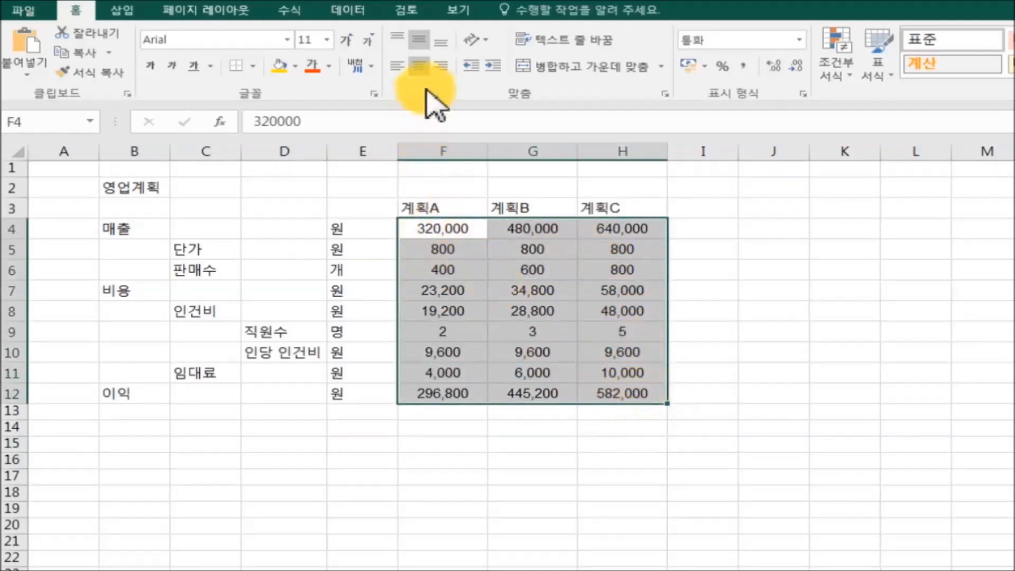
left_click(441, 66)
left_click(882, 403)
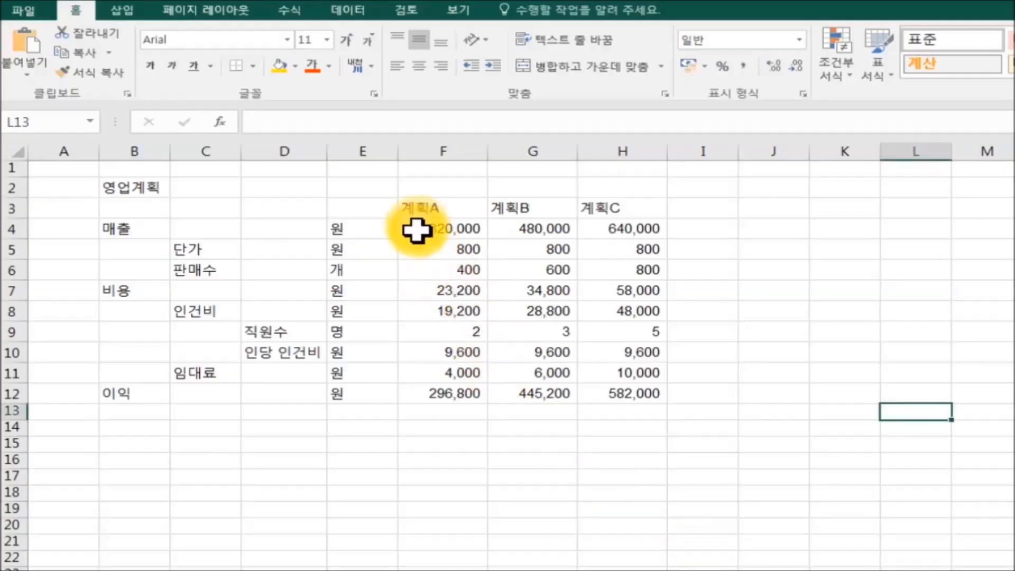
Step: Set the number format of the plan values F4:H12 to 숫자
left_click_drag(418, 230, 608, 401)
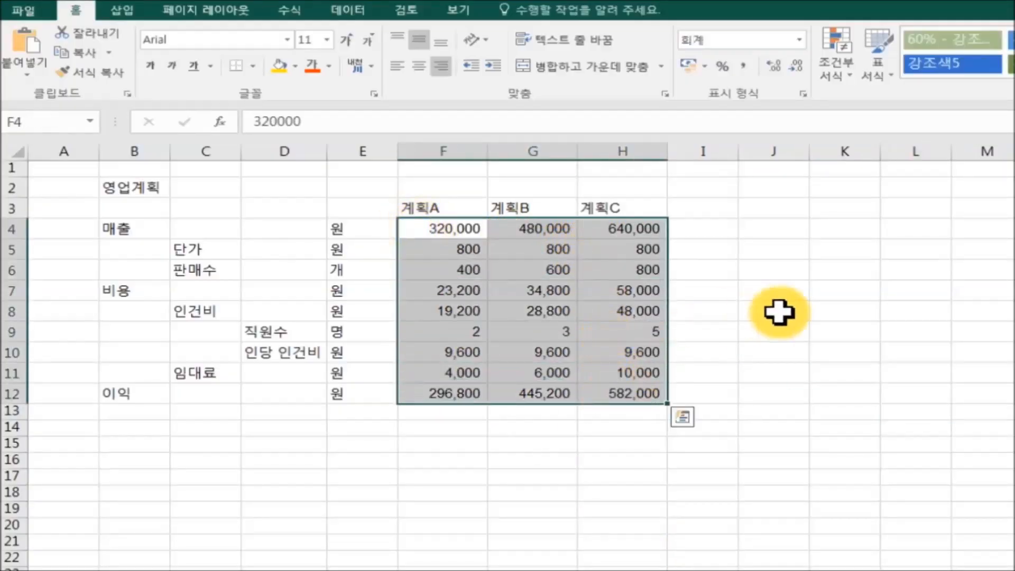
left_click(799, 40)
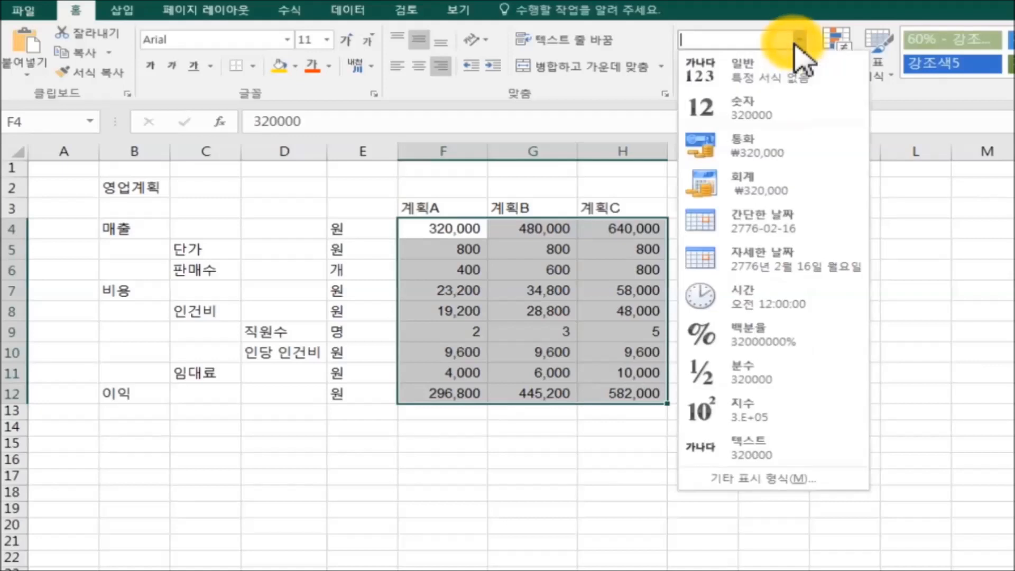
left_click(810, 111)
left_click(870, 357)
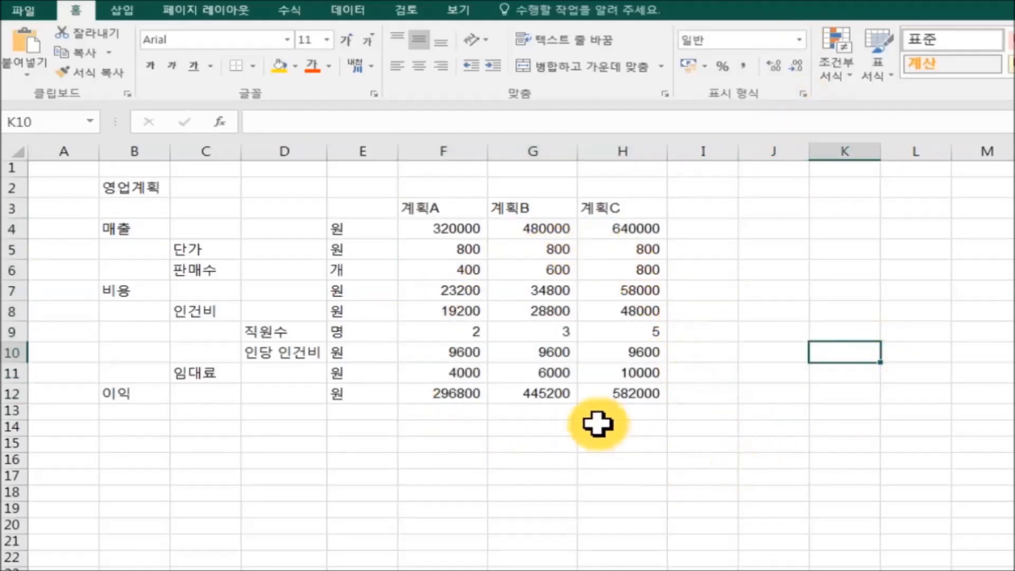
Step: Apply the comma style to the plan values F4:H12 to show thousands separators
left_click_drag(422, 229, 629, 393)
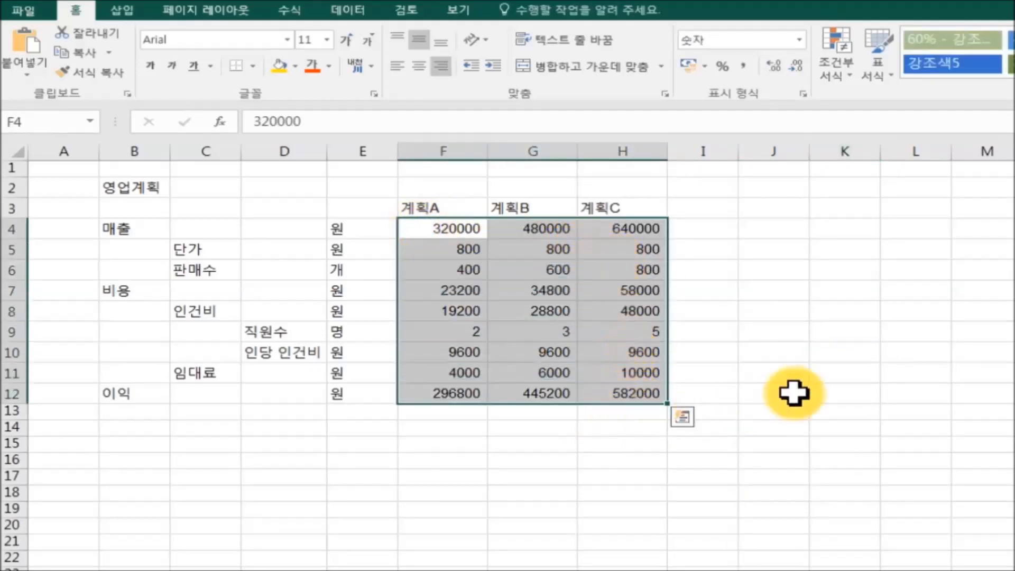
left_click(743, 66)
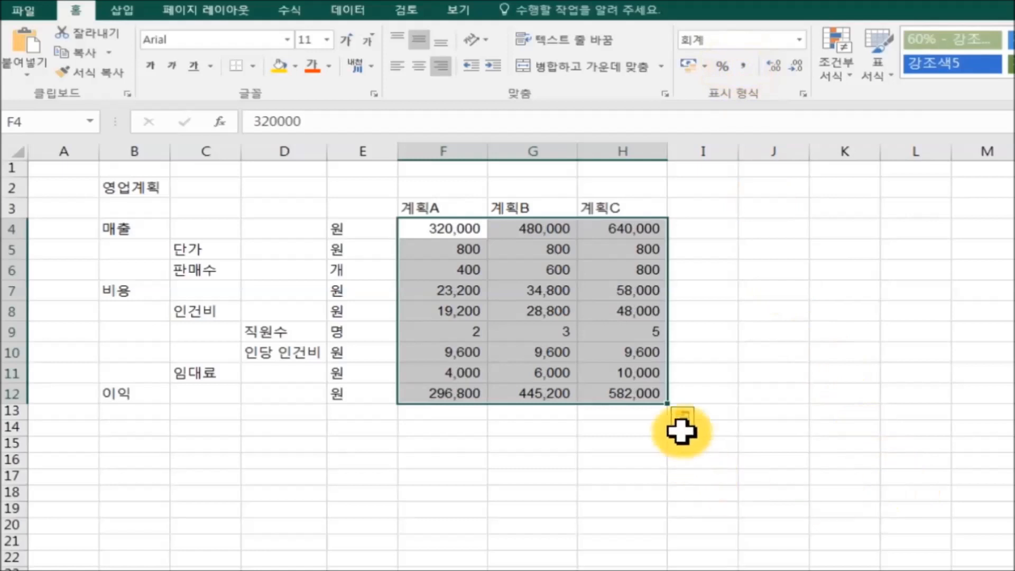
left_click(857, 570)
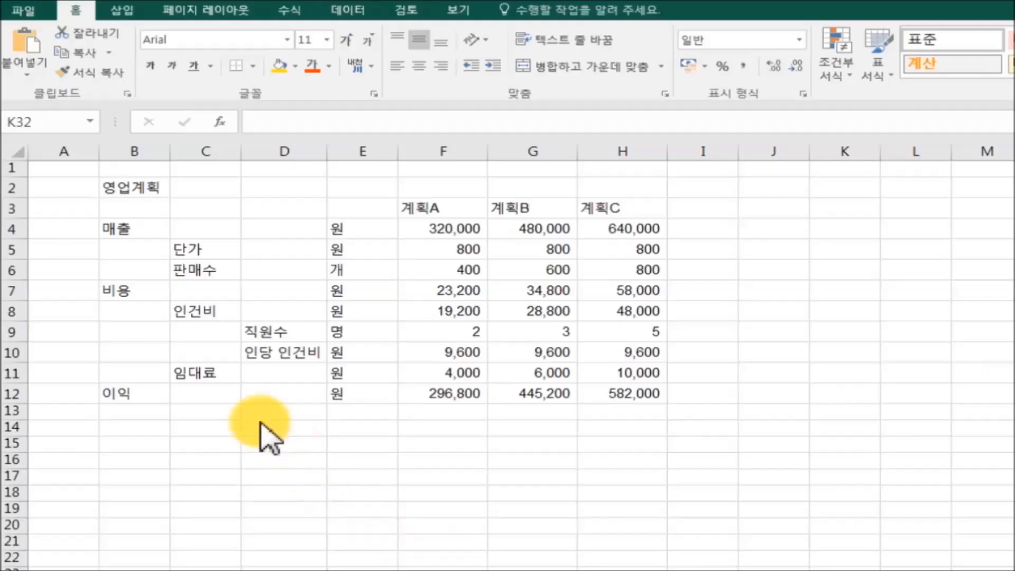
Step: Narrow label columns B and C to about the width of their labels
left_click(142, 234)
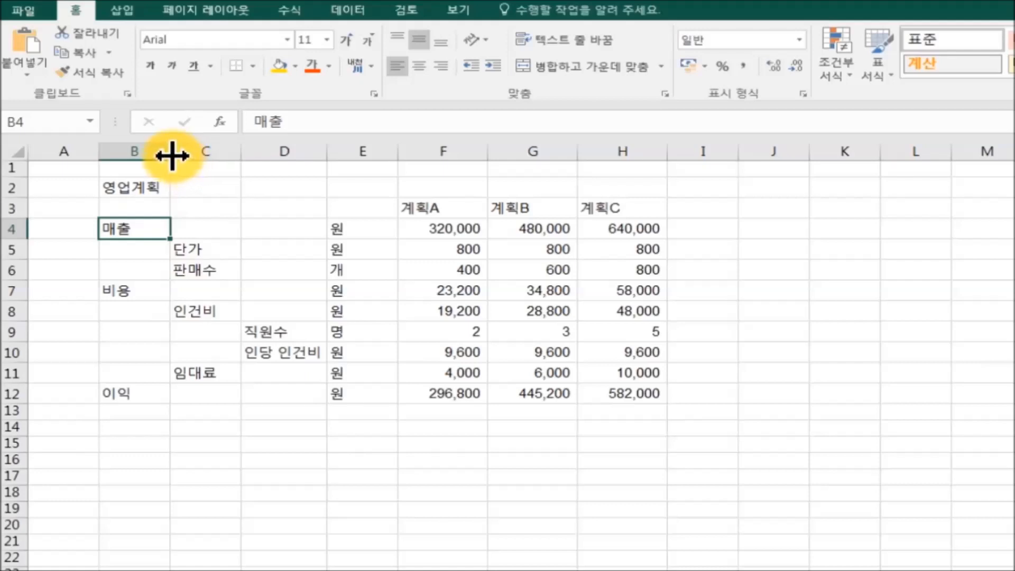
left_click_drag(168, 155, 145, 152)
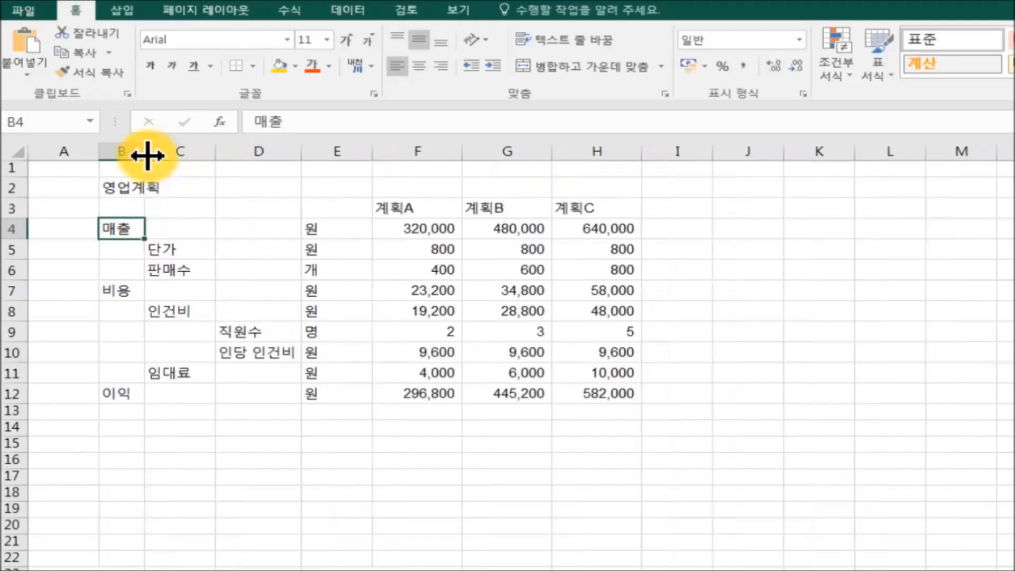
left_click_drag(213, 153, 191, 154)
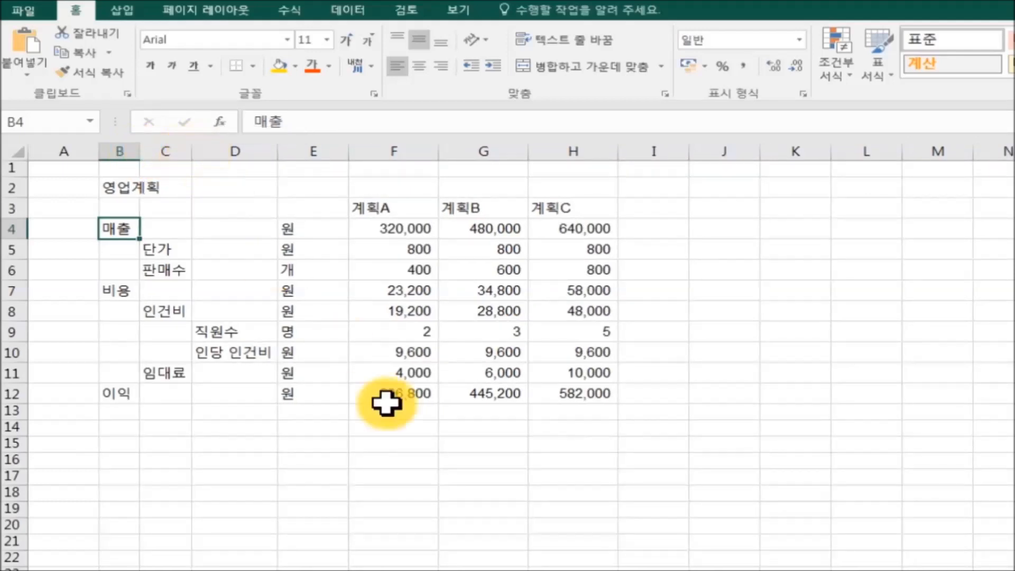
left_click(481, 509)
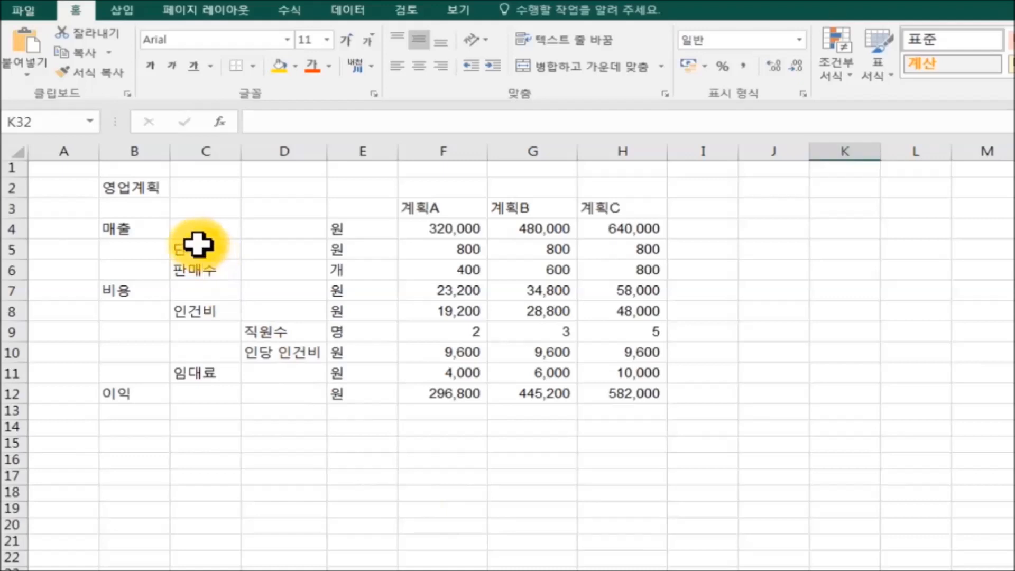
Step: Move the labels 단가 and 판매수 from C5:C6 to B5:B6
left_click(190, 246)
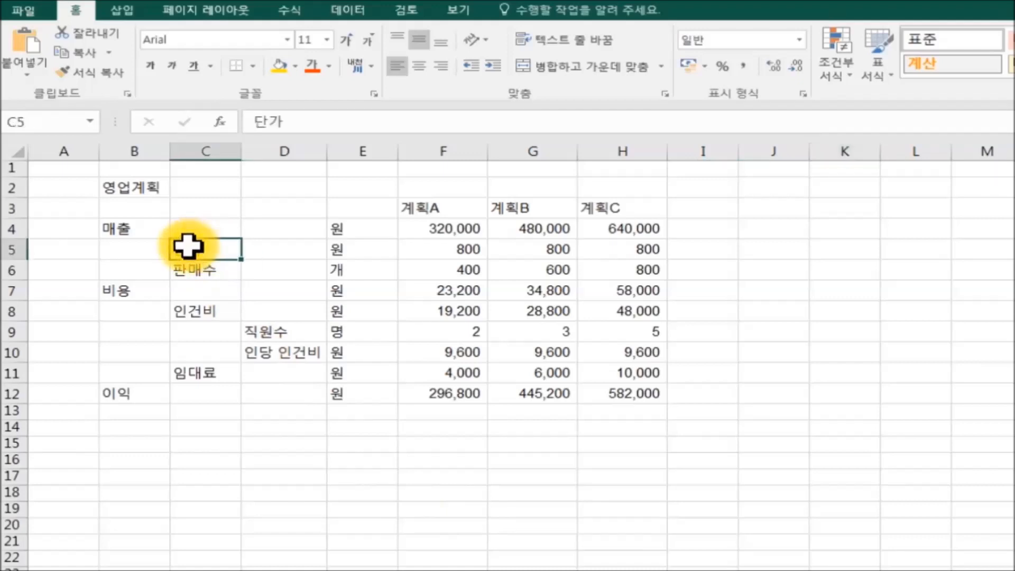
left_click_drag(198, 262, 199, 266)
right_click(201, 266)
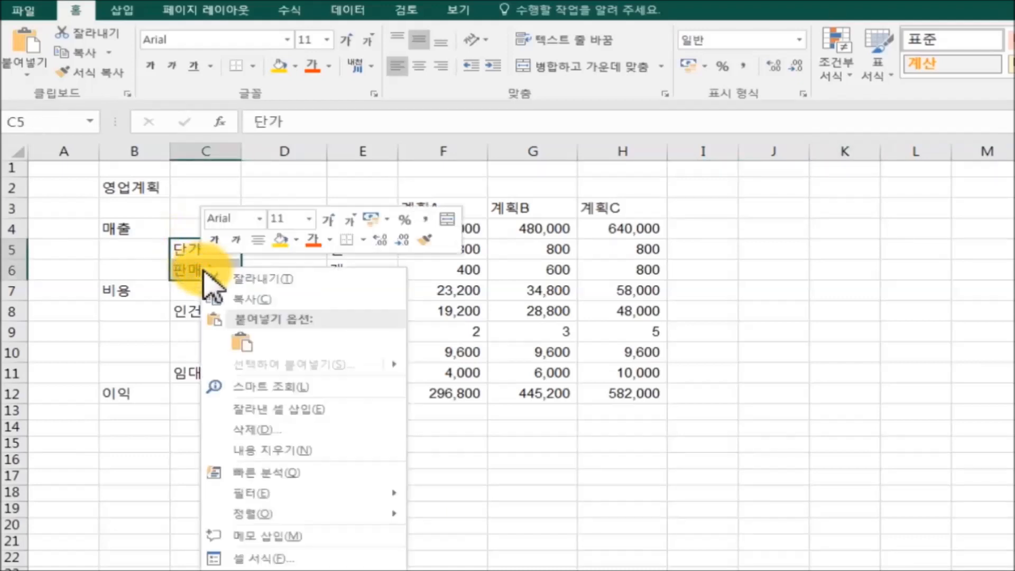
left_click(261, 275)
left_click(130, 249)
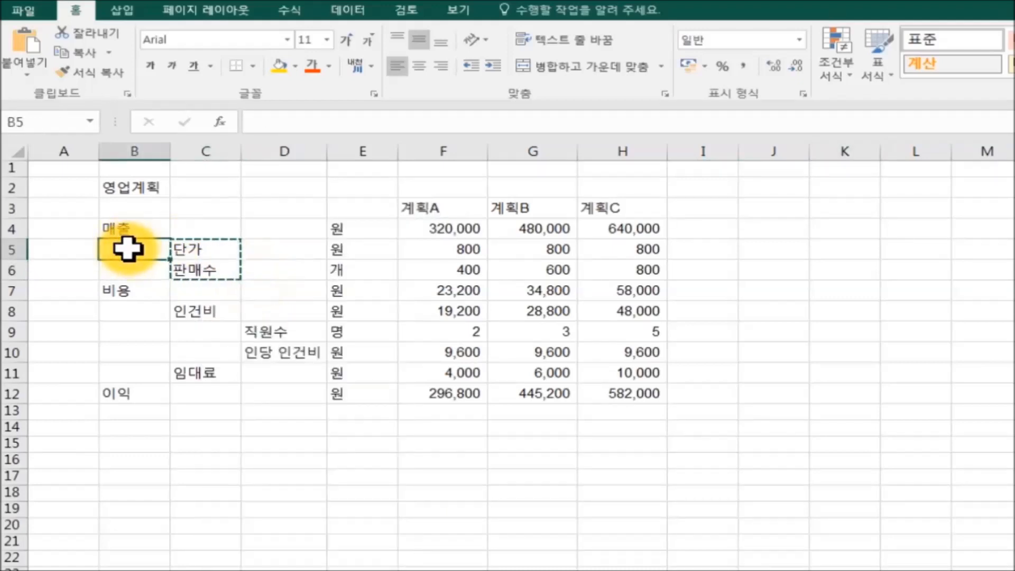
key("ctrl+v")
Step: Move the label 인건비 from C8 to B8
left_click(212, 311)
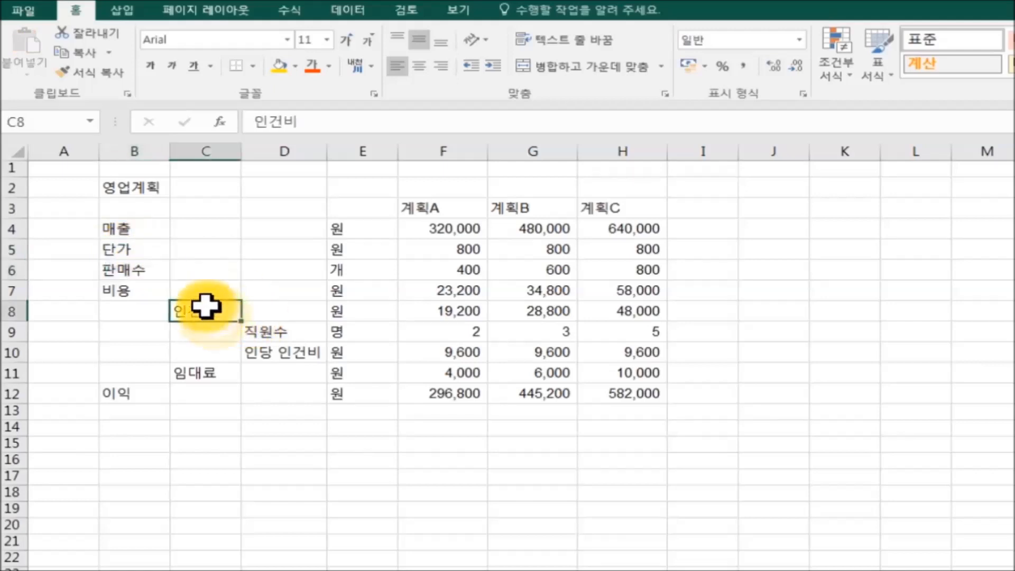
right_click(204, 312)
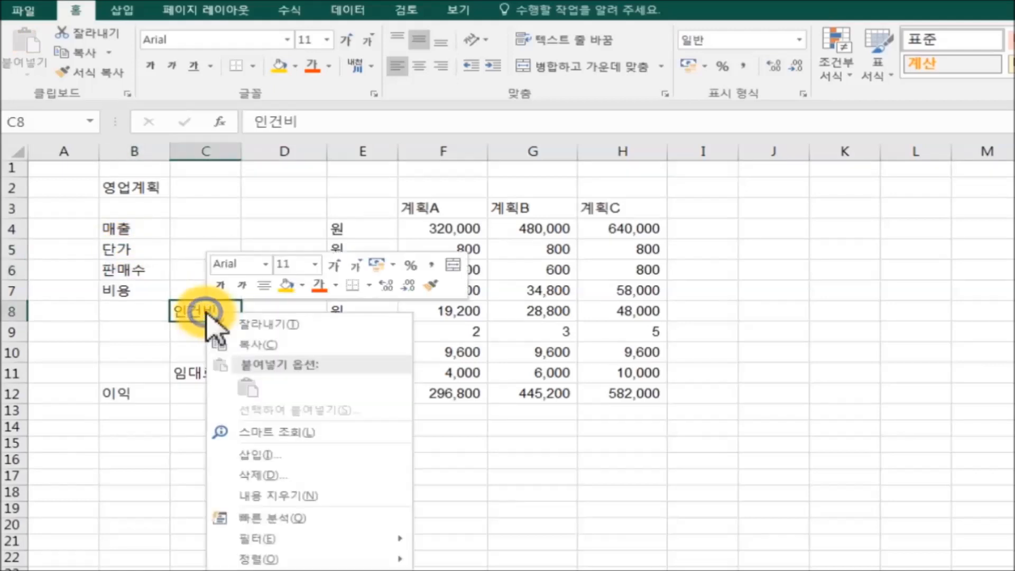
left_click(220, 327)
left_click(154, 311)
key("ctrl+v")
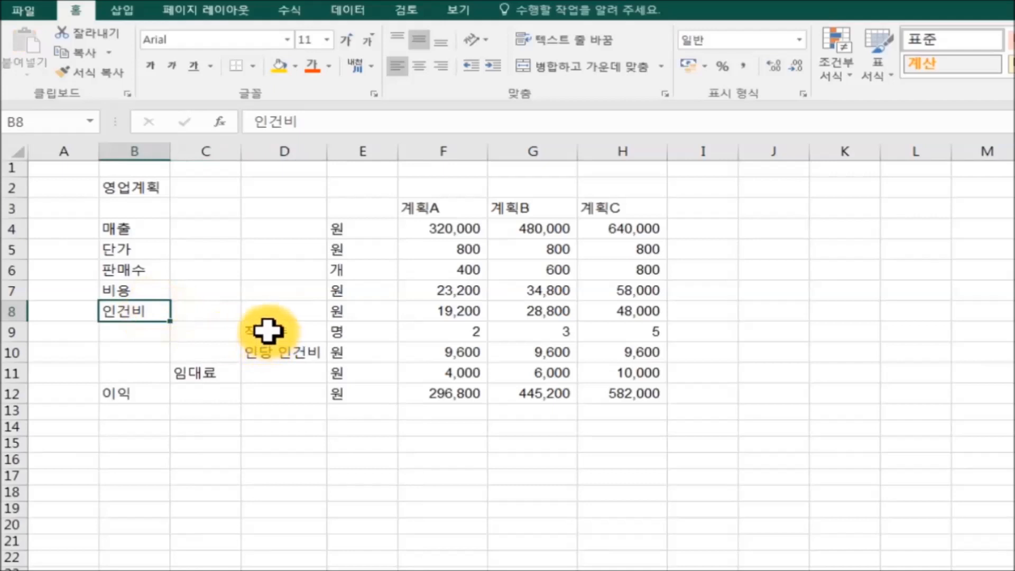
Step: Move the labels 직원수 and 인당 인건비 from D9:D10 to B9:B10
left_click_drag(268, 331, 284, 356)
right_click(277, 355)
left_click(318, 366)
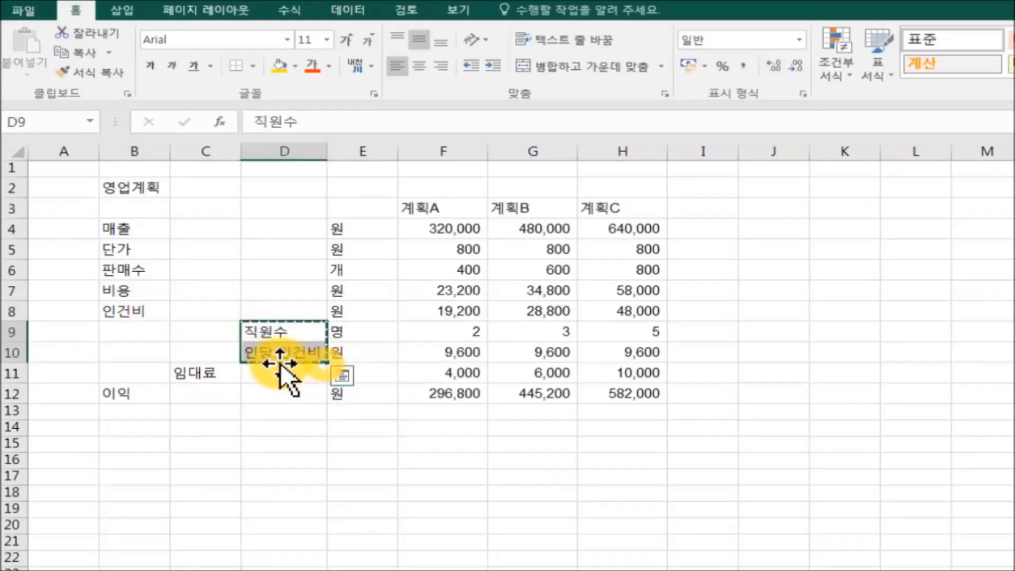
left_click(144, 334)
key("ctrl+v")
Step: Move the label 임대료 from C11 to B11
left_click(211, 379)
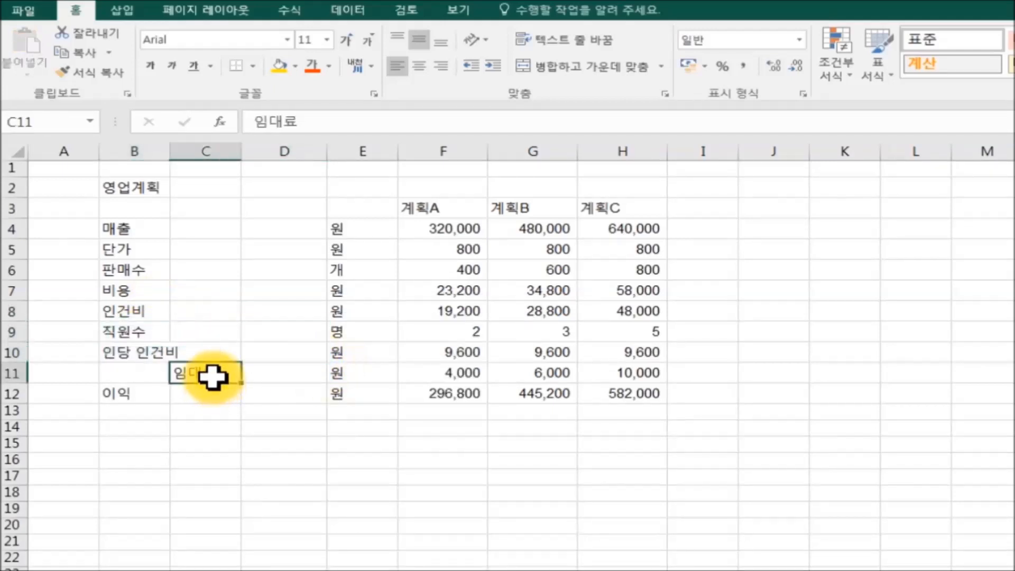
right_click(205, 379)
left_click(255, 388)
left_click(145, 374)
key("ctrl+v")
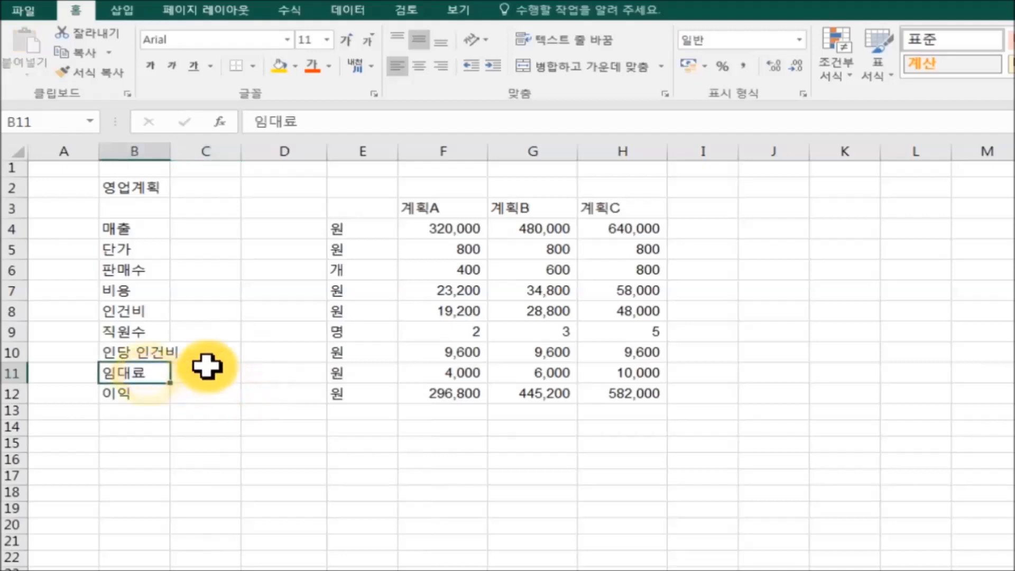
Step: Delete the empty columns C and D, and widen column B to fit its longest label
left_click_drag(206, 152, 292, 152)
right_click(292, 152)
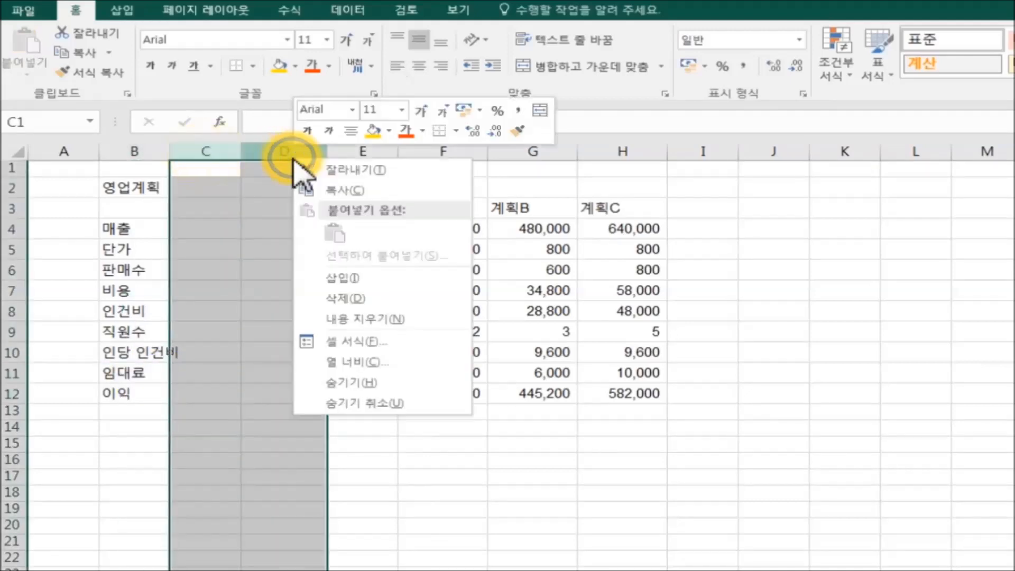
left_click(365, 296)
left_click(371, 508)
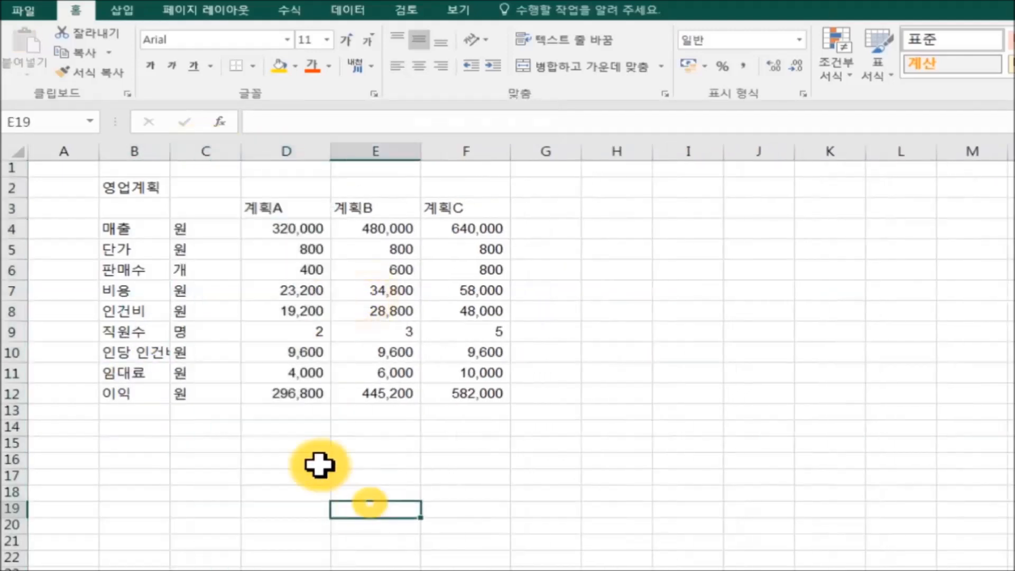
left_click_drag(171, 153, 206, 153)
left_click(555, 461)
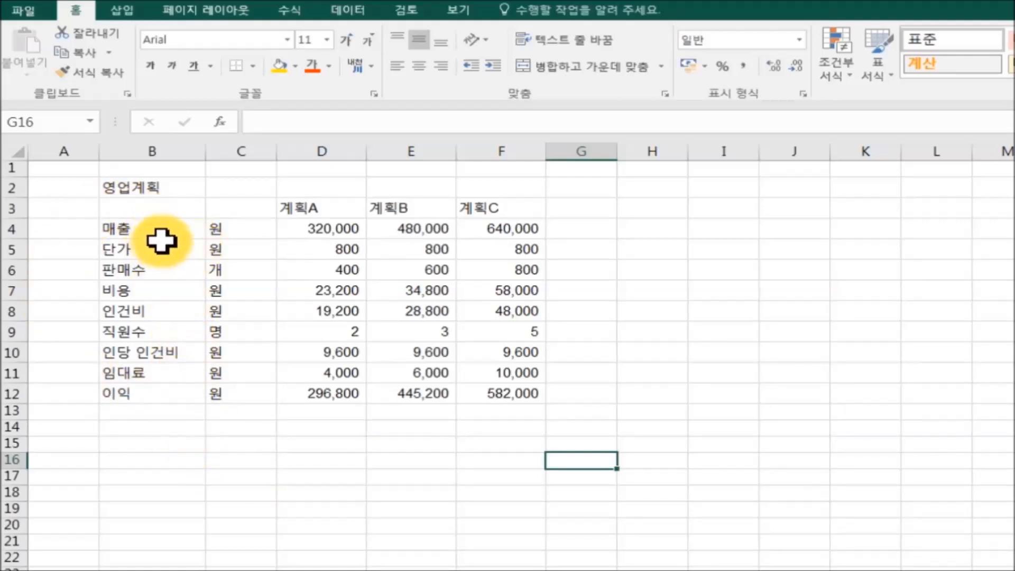
Step: Indent the sub-item labels 단가, 판매수, 인건비 and 임대료 in column B by one level
left_click(186, 251)
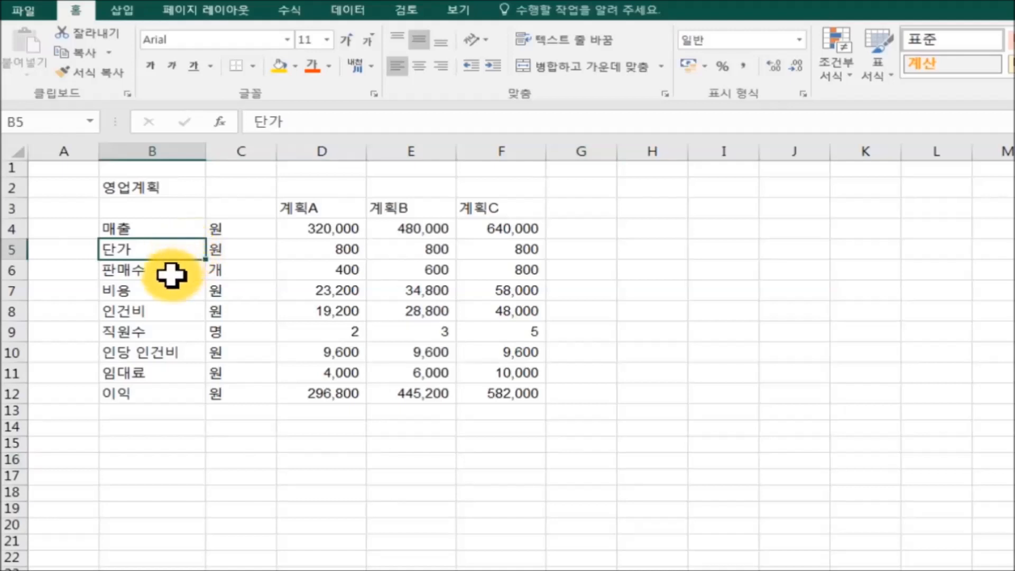
left_click(171, 273, "ctrl")
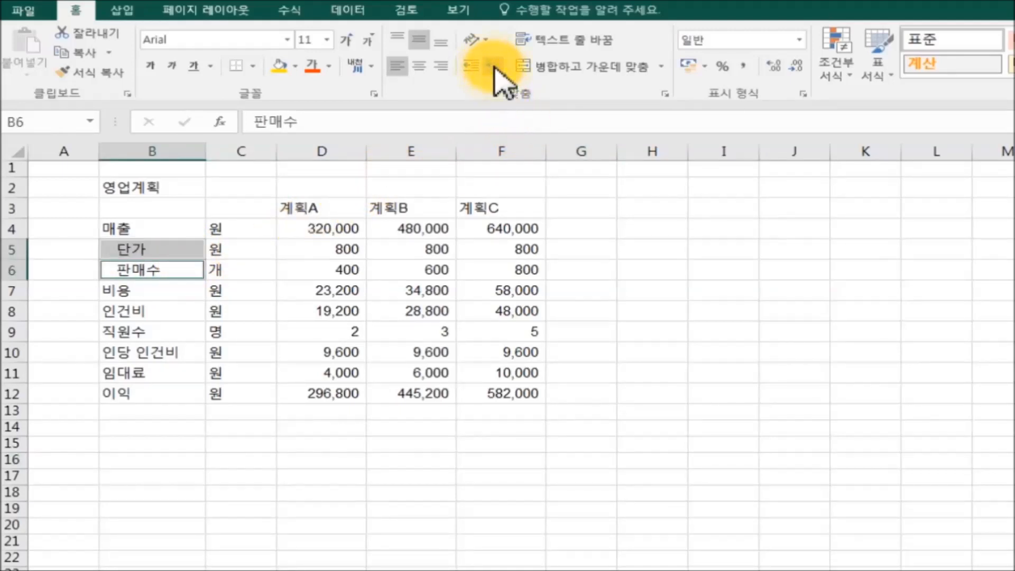
left_click(177, 311)
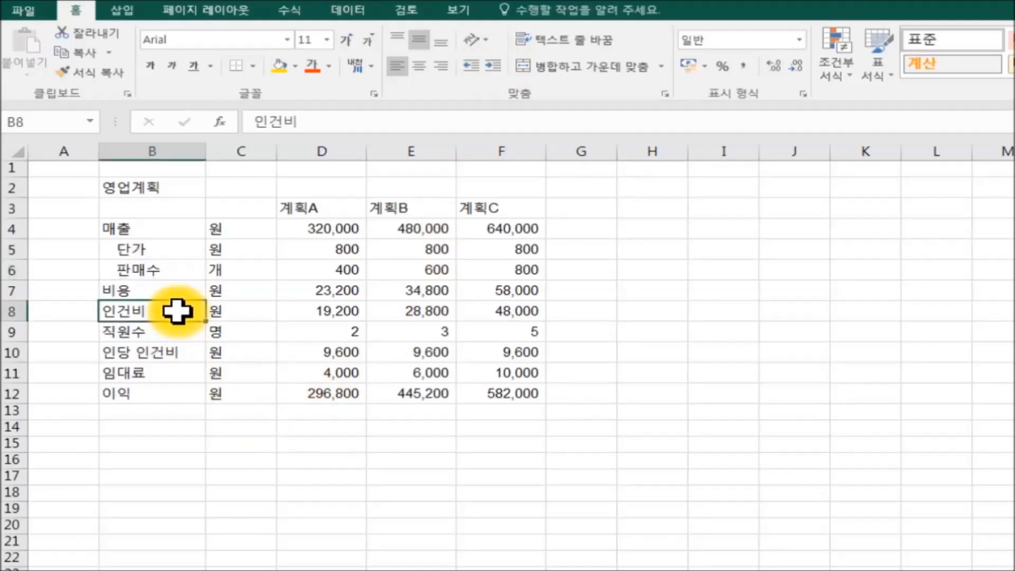
left_click(494, 67)
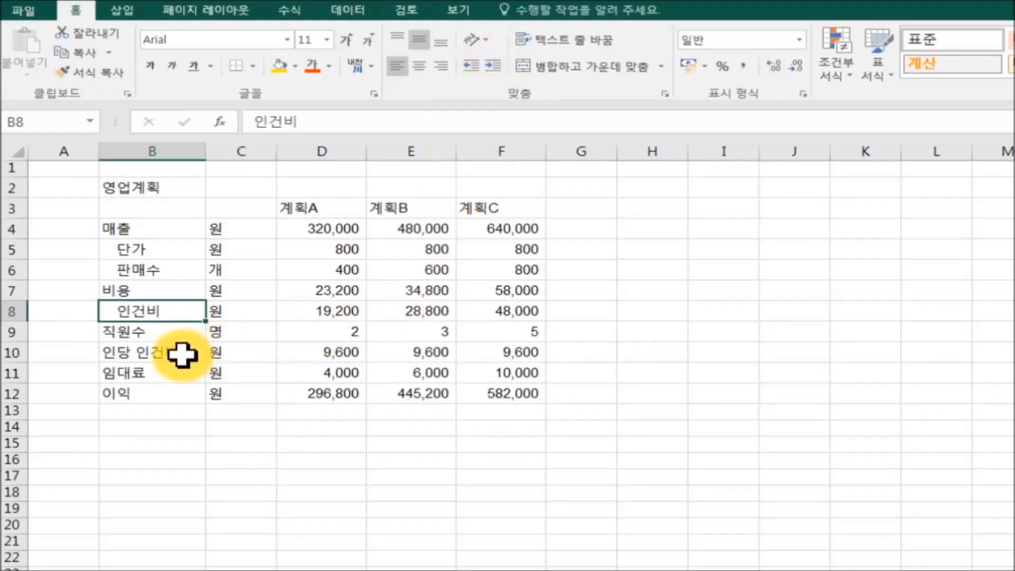
left_click(180, 394)
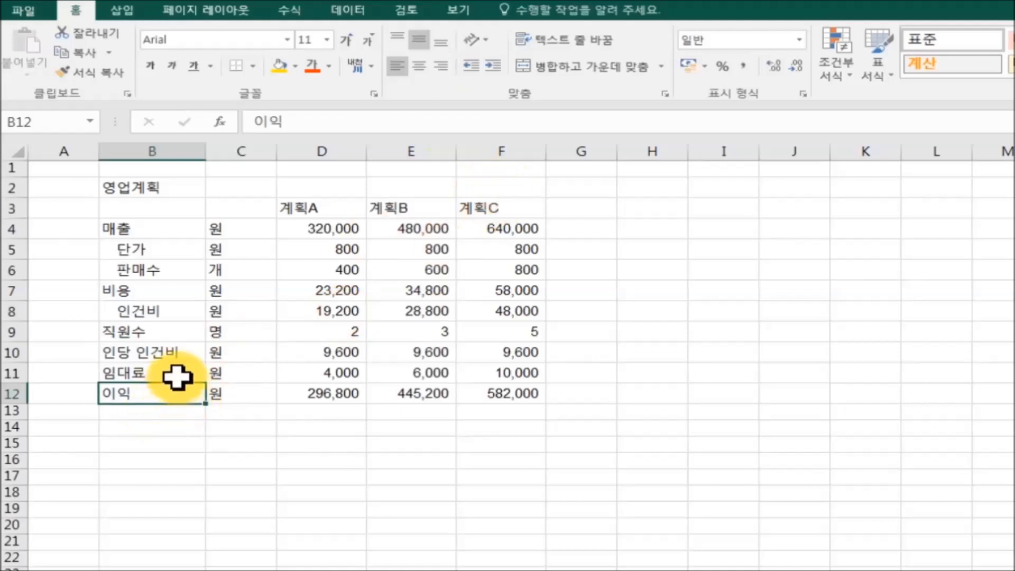
left_click(178, 376)
left_click(494, 66)
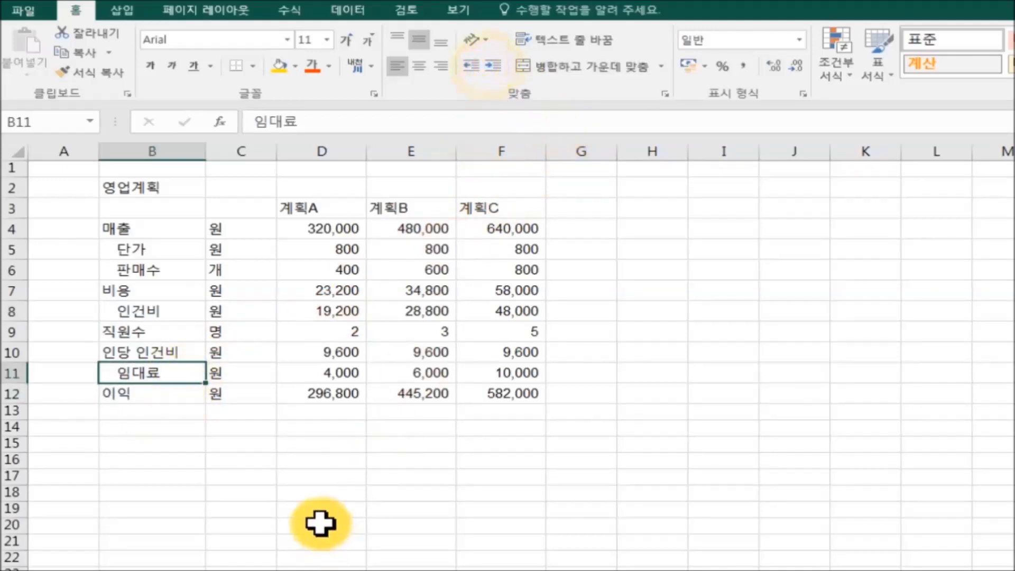
left_click(277, 490)
Step: Indent the labels 직원수 and 인당 인건비 in B9:B10 by two levels and widen column B to fit them
left_click(171, 329)
left_click(175, 352, "ctrl")
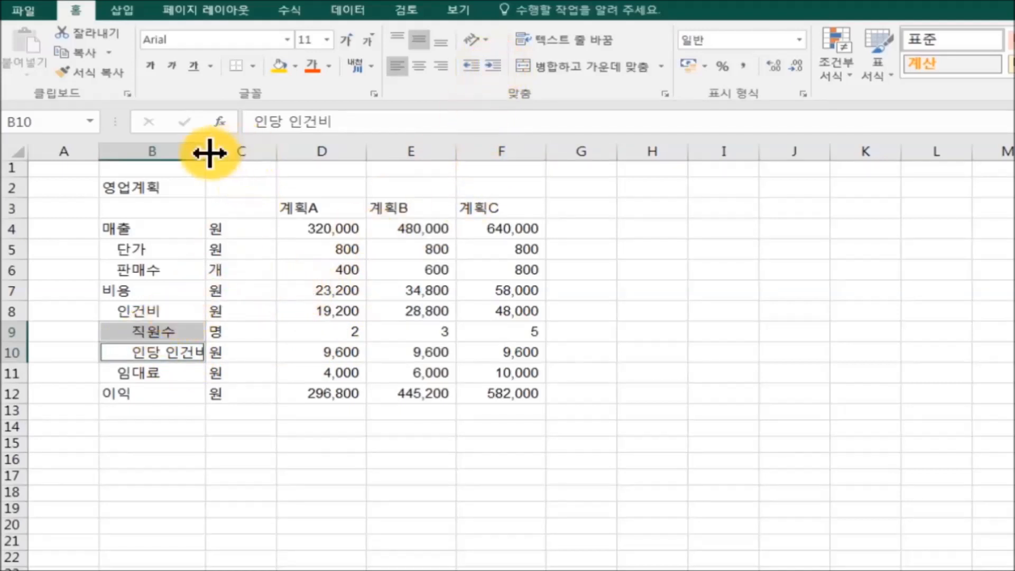
left_click_drag(209, 153, 251, 152)
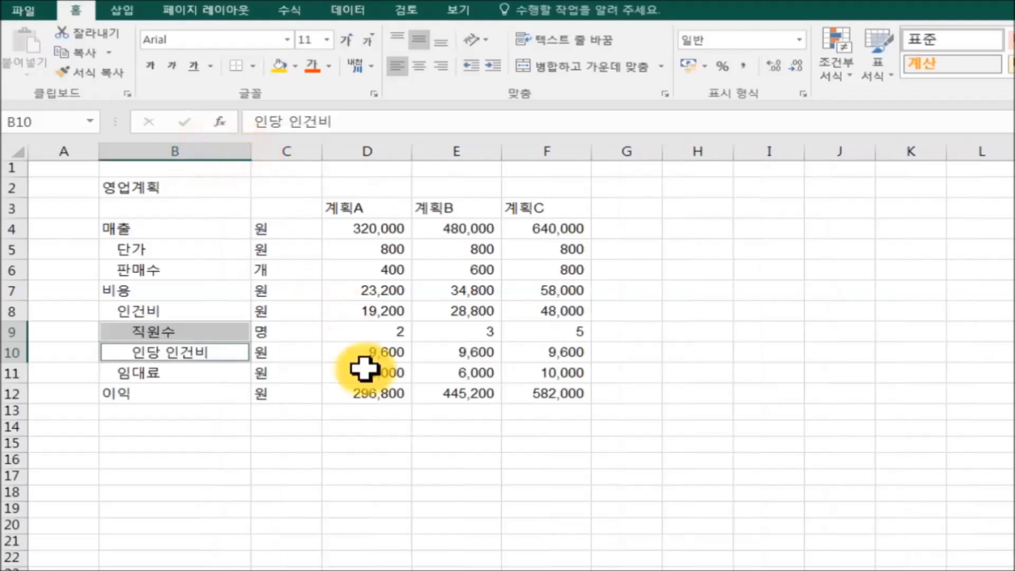
left_click(410, 464)
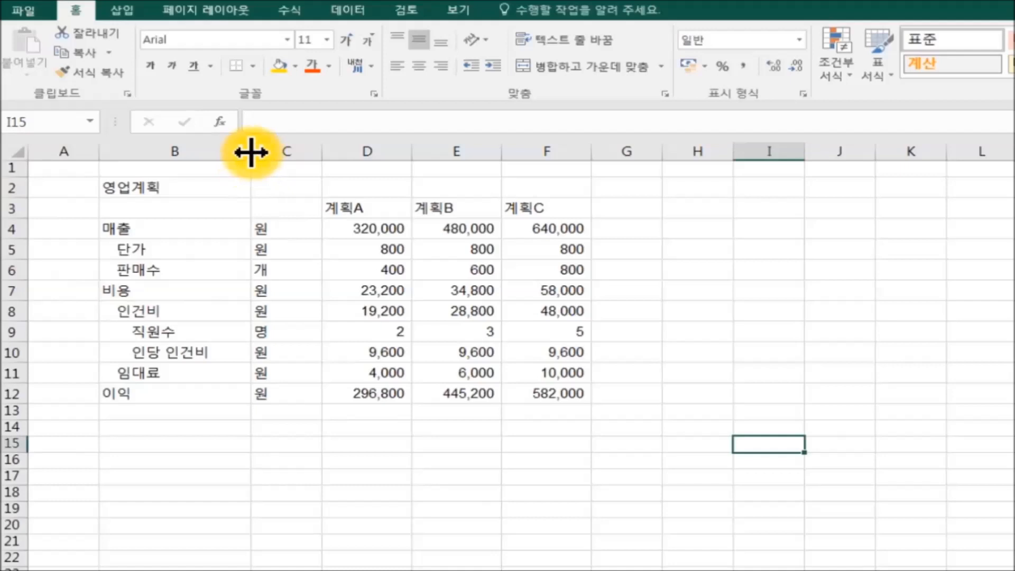
Step: Narrow the unit column C and select the plan columns D to F
left_click_drag(250, 152, 250, 152)
left_click_drag(323, 152, 536, 155)
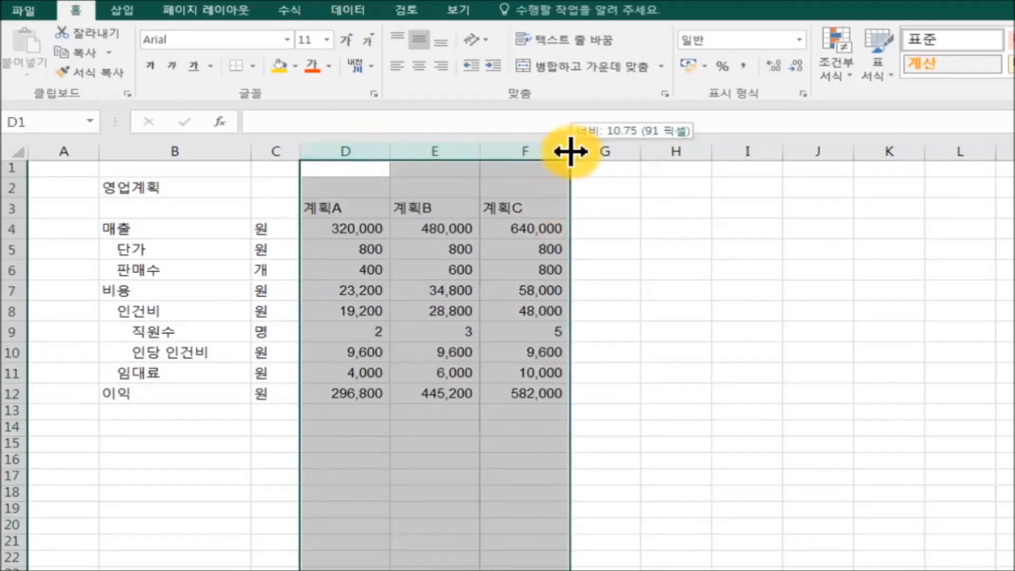
Step: Try widening the plan columns D to F together by eye, and undo the change
left_click_drag(573, 151, 593, 148)
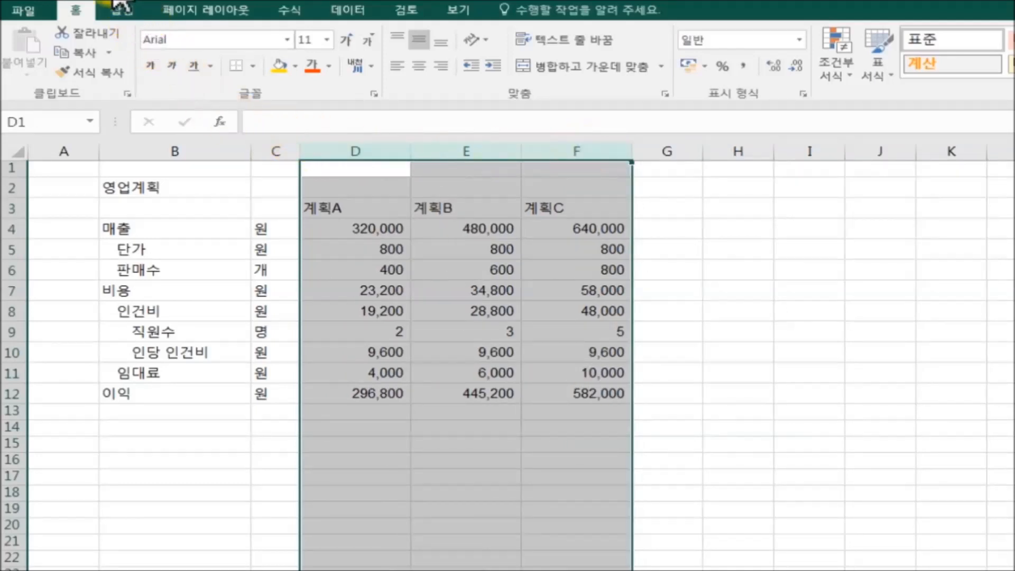
key("ctrl+z")
Step: Set the width of the plan columns D to F to exactly 13
right_click(515, 262)
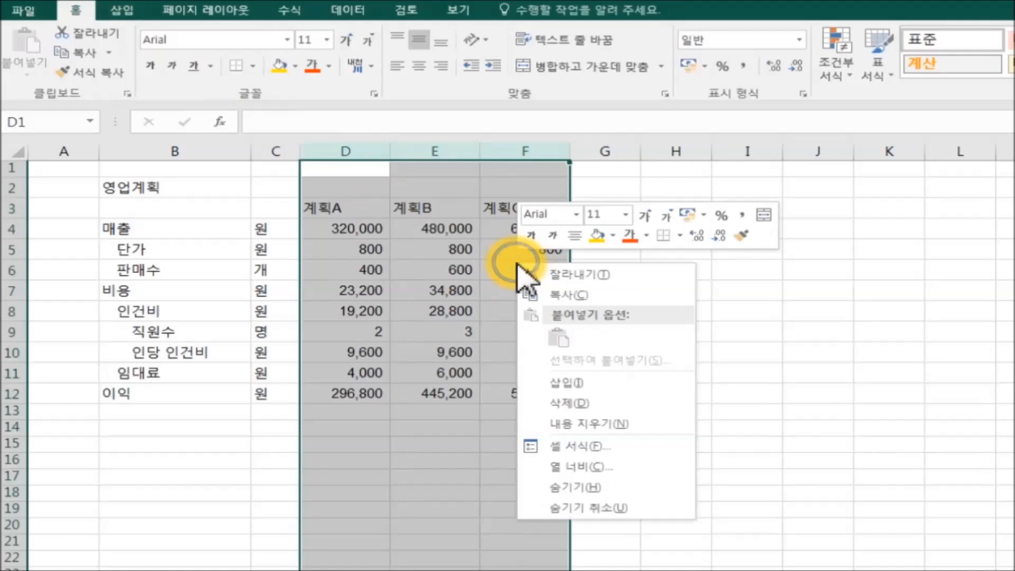
left_click(642, 466)
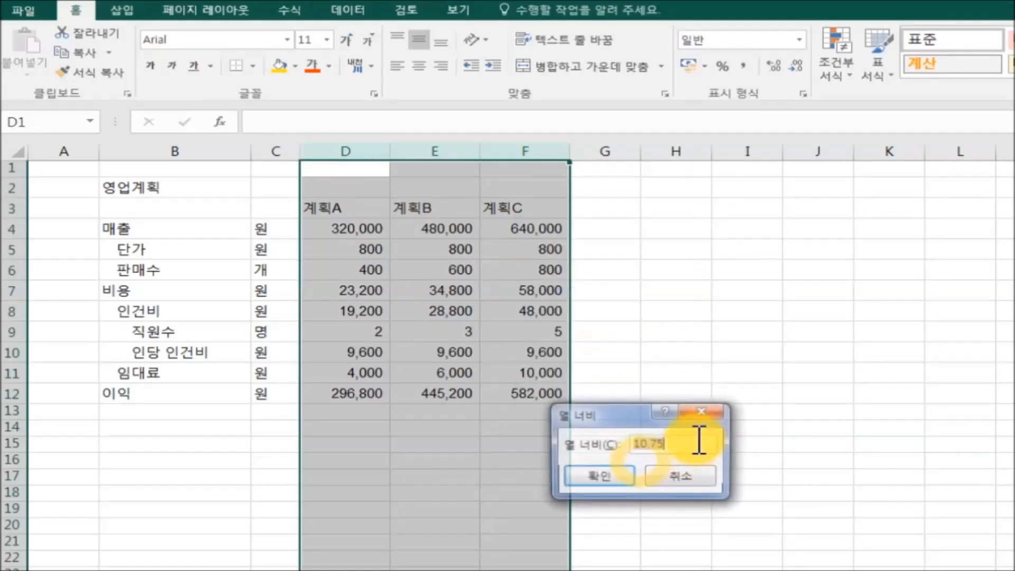
left_click_drag(625, 416, 632, 283)
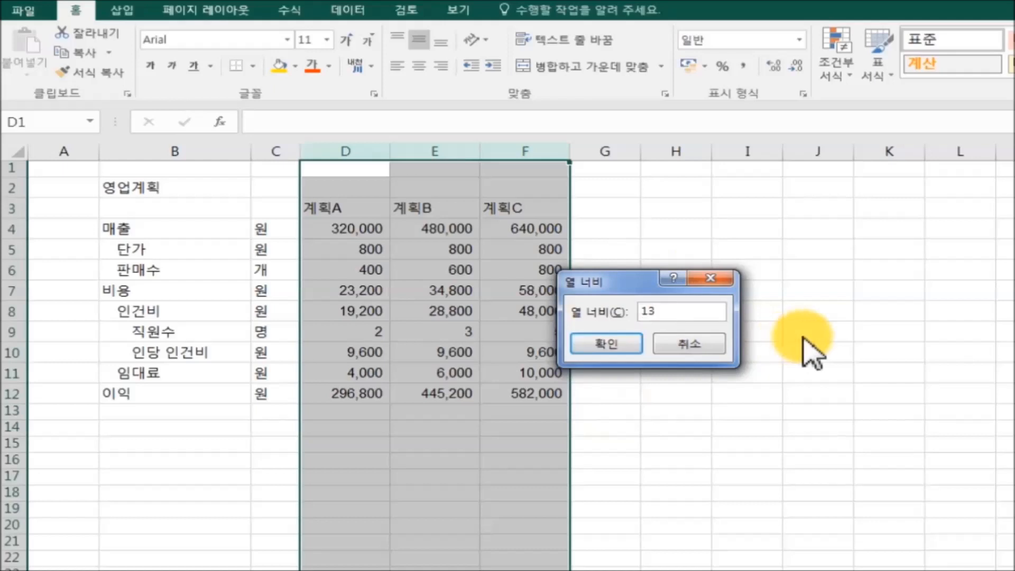
left_click(616, 349)
left_click(820, 440)
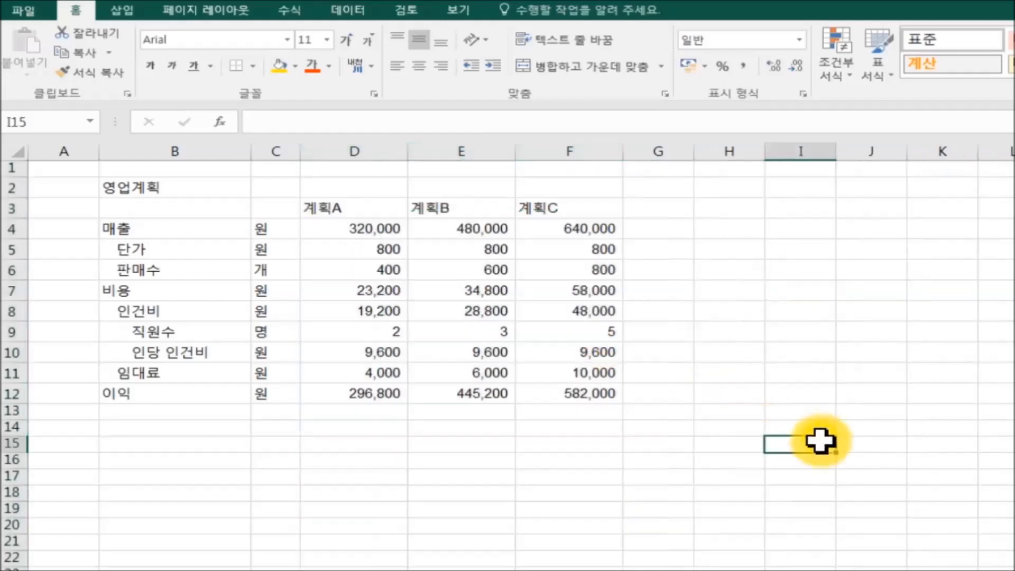
Step: Center the plan headings in D3:F3 and the unit labels in C4:C12 horizontally
left_click_drag(333, 209, 568, 211)
left_click(420, 67)
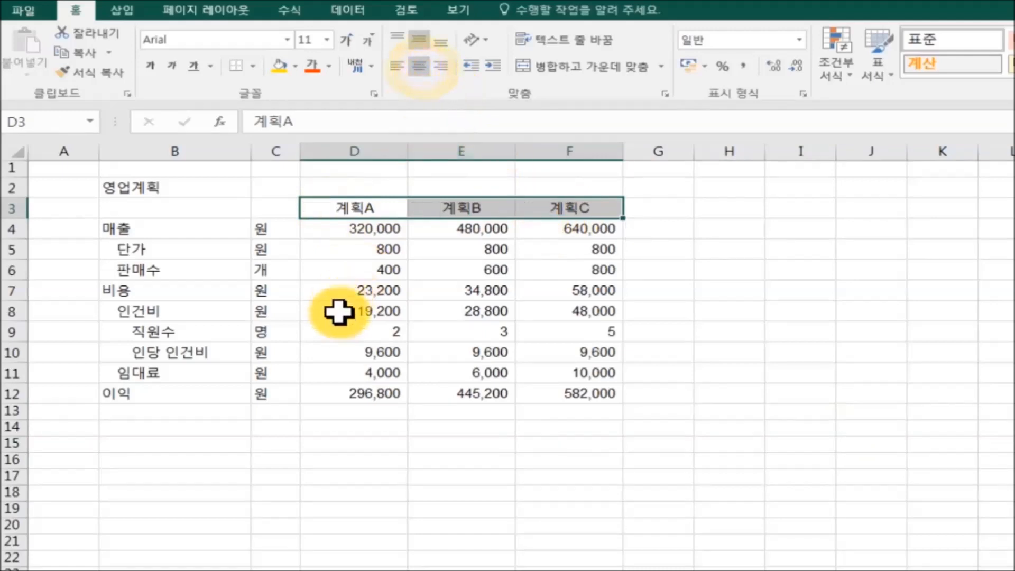
left_click_drag(272, 229, 276, 395)
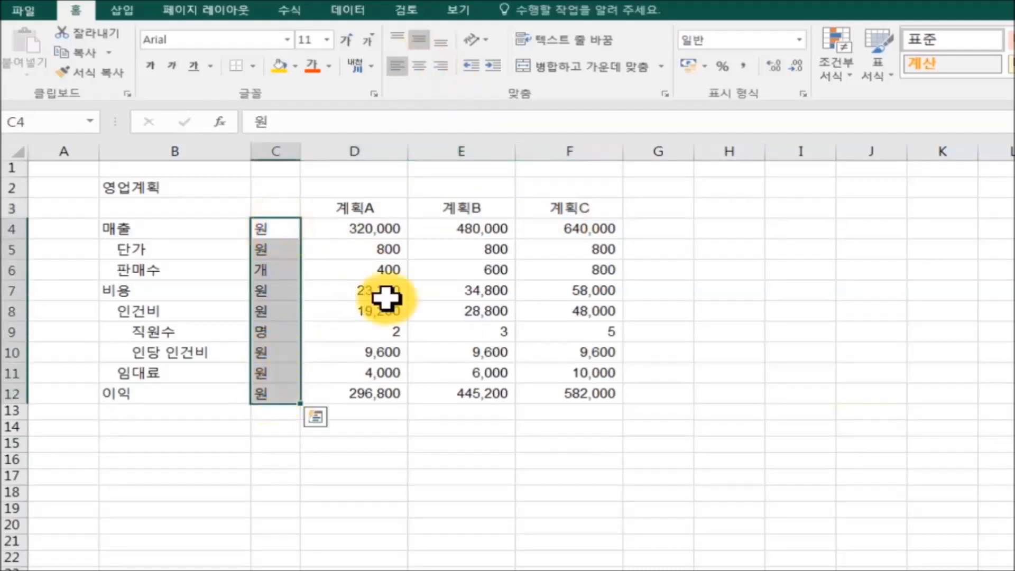
left_click(422, 67)
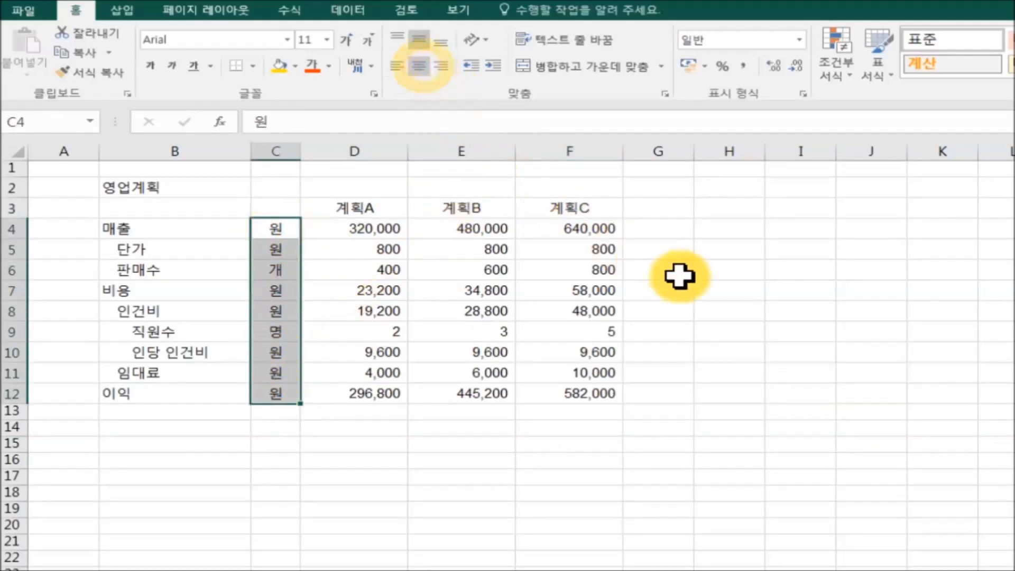
left_click(793, 332)
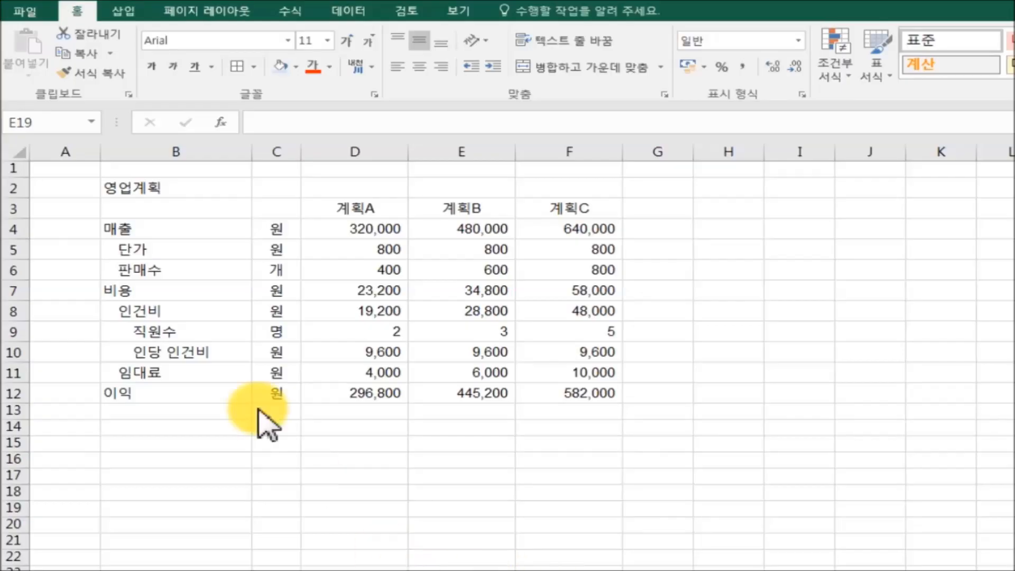
Step: Try applying borders to every cell of the table range B2:F12
left_click(119, 187)
left_click_drag(119, 188, 544, 398)
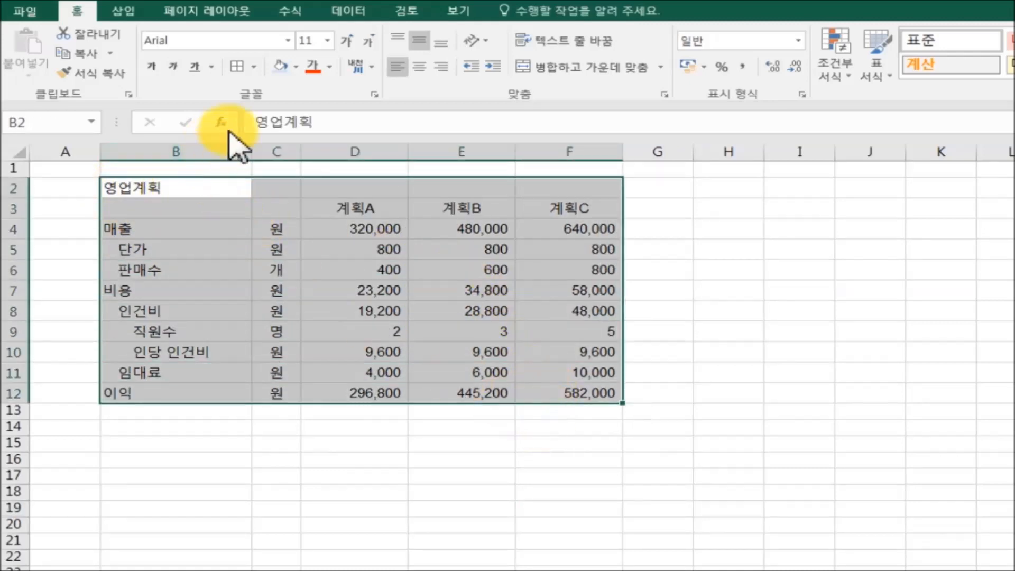
left_click(254, 67)
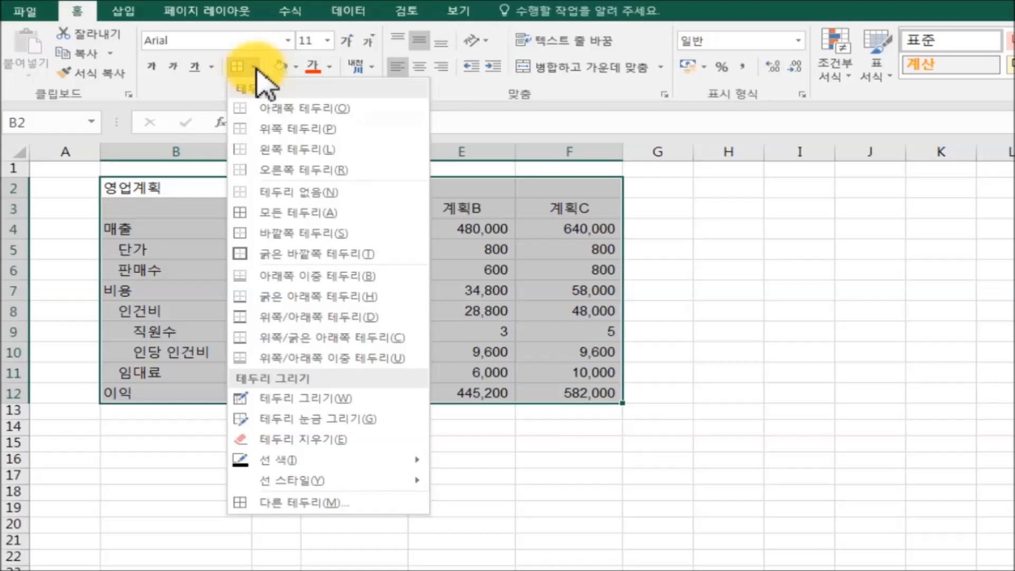
left_click(349, 213)
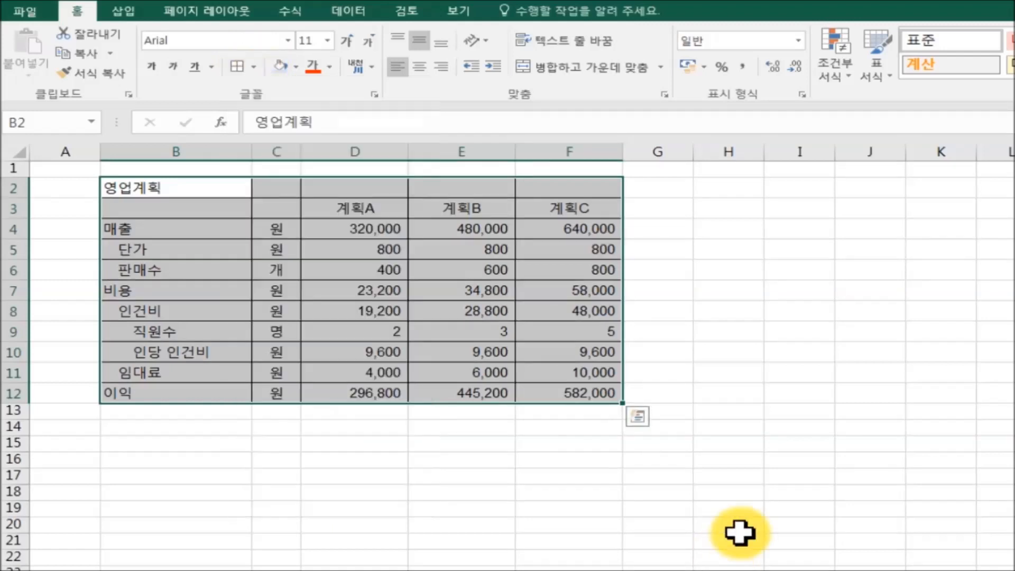
left_click(771, 509)
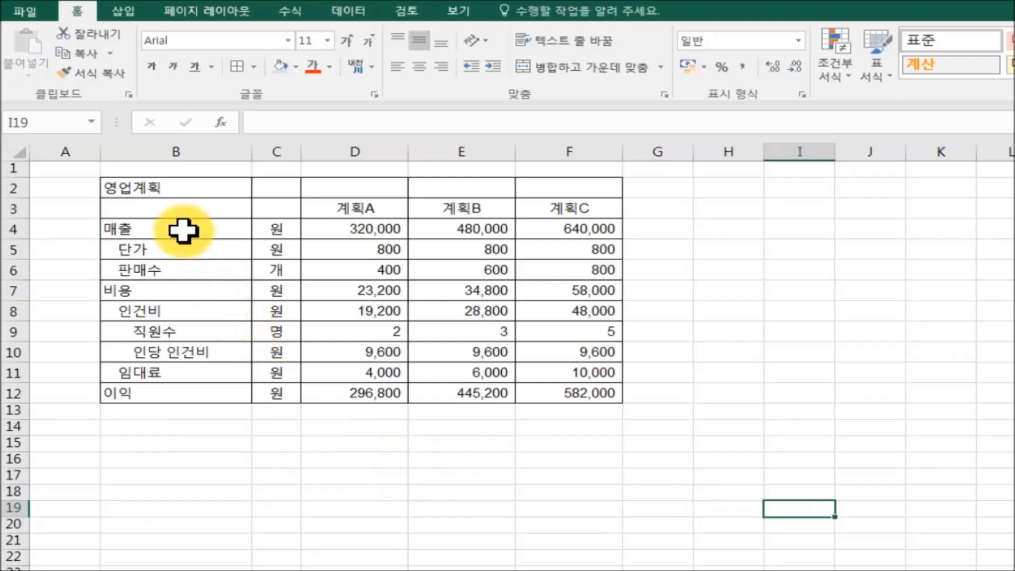
Step: Remove all borders from the table range B2:F12
left_click_drag(160, 194, 575, 391)
left_click(256, 67)
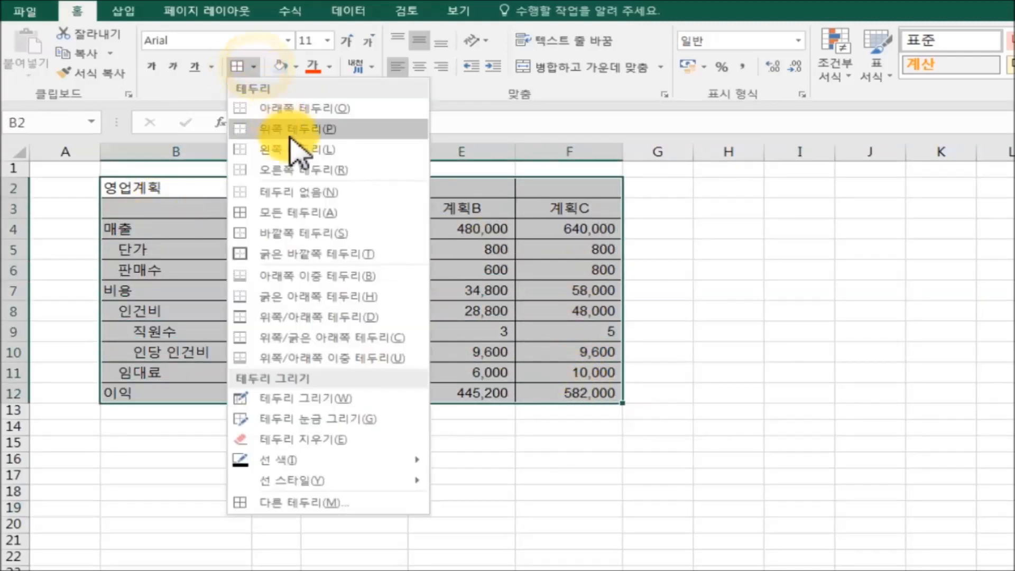
left_click(317, 196)
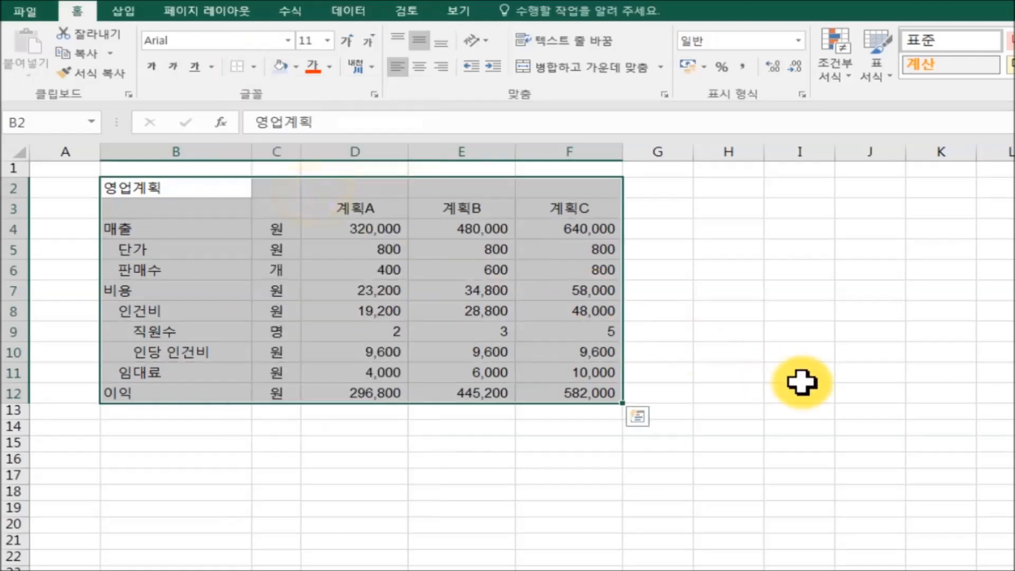
left_click(801, 376)
Step: Apply thin top and bottom borders to the table range B2:F12
left_click_drag(140, 191, 562, 392)
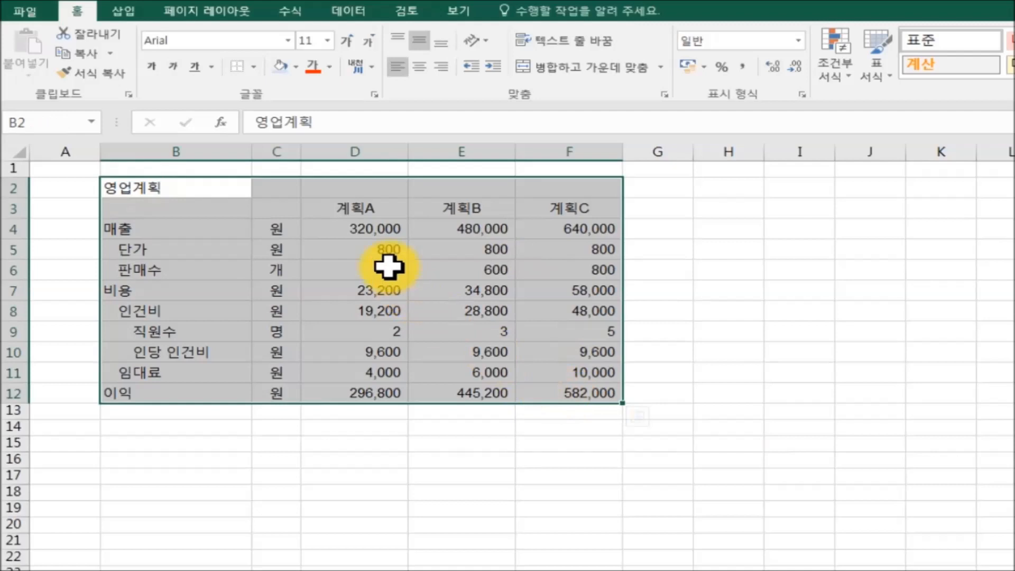
left_click(254, 67)
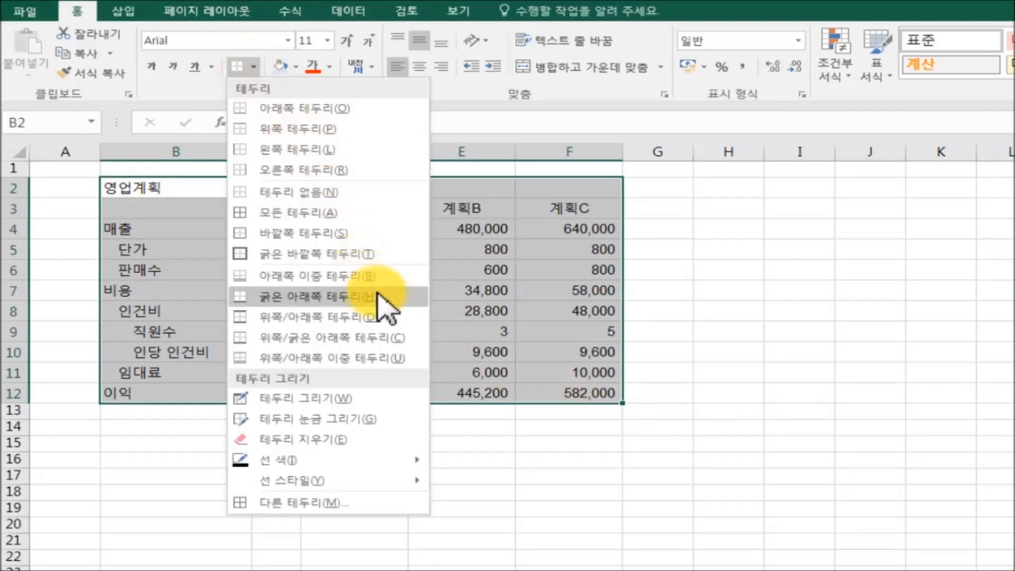
left_click(389, 316)
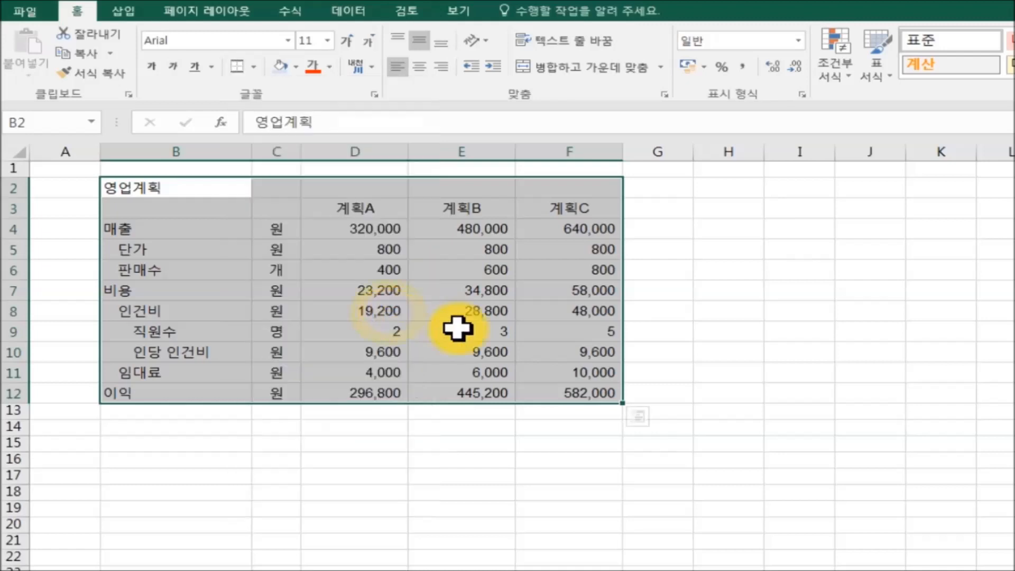
left_click(783, 373)
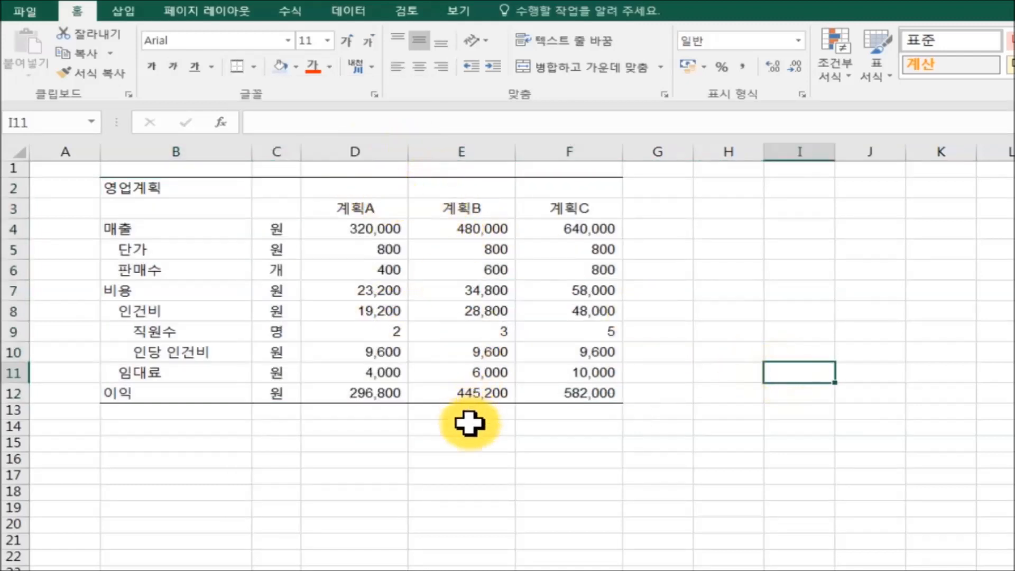
Step: Set the top and bottom borders of B2:F12 to the thickest single solid line in the cell format settings
left_click_drag(143, 188, 552, 401)
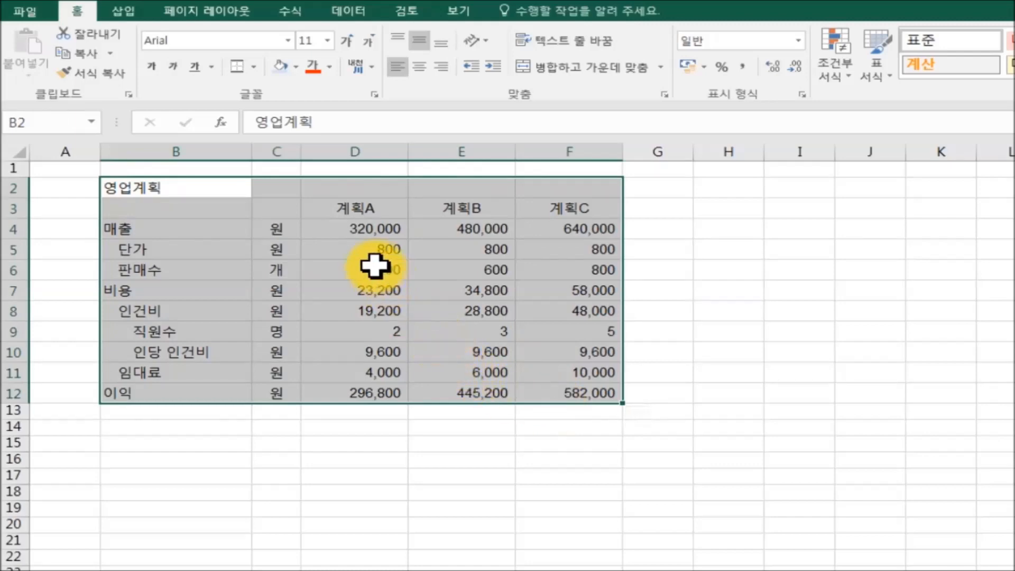
right_click(375, 266)
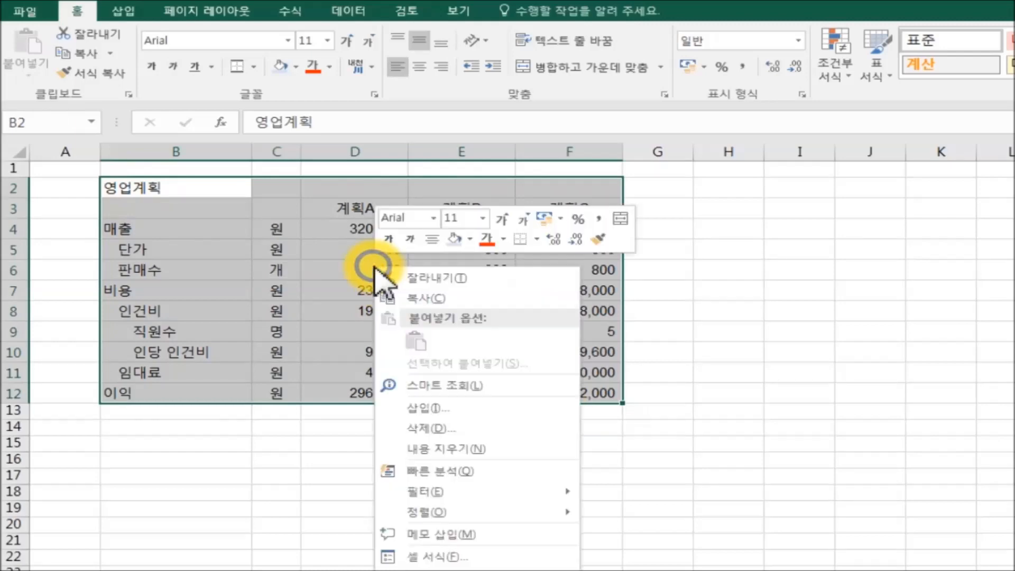
left_click(528, 560)
left_click_drag(640, 288, 718, 118)
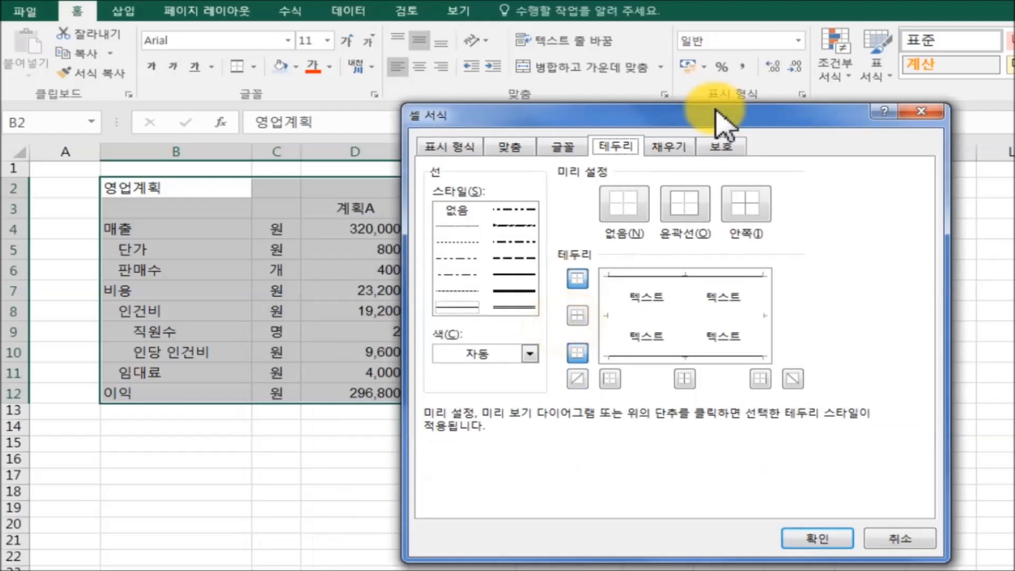
left_click(521, 291)
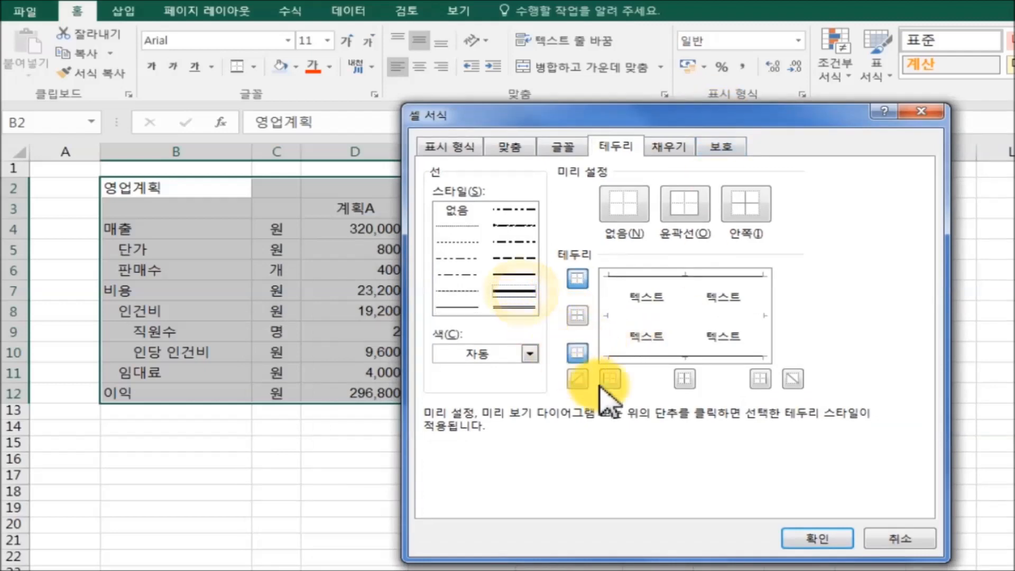
left_click(677, 280)
left_click(687, 357)
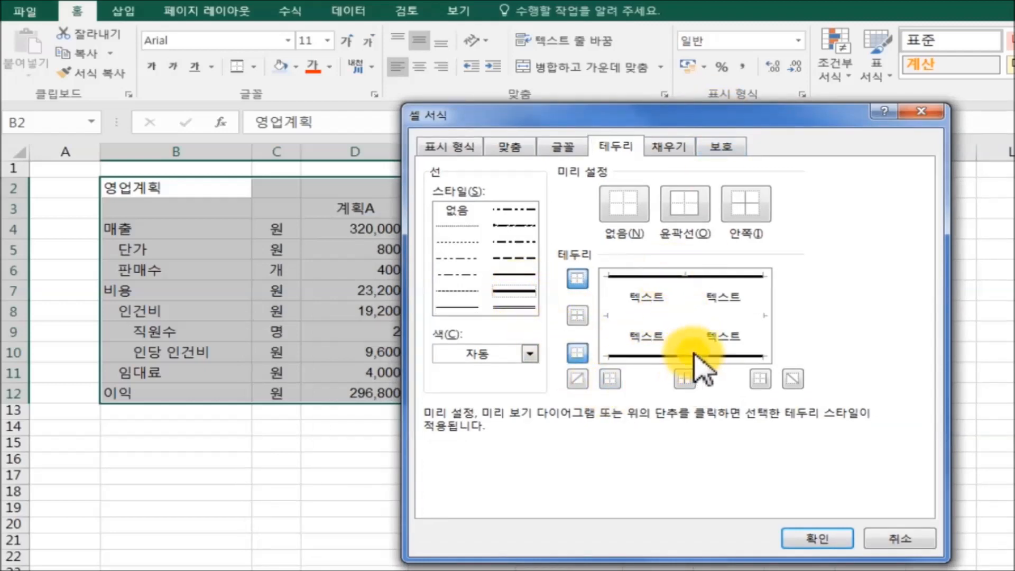
left_click(815, 538)
left_click(804, 451)
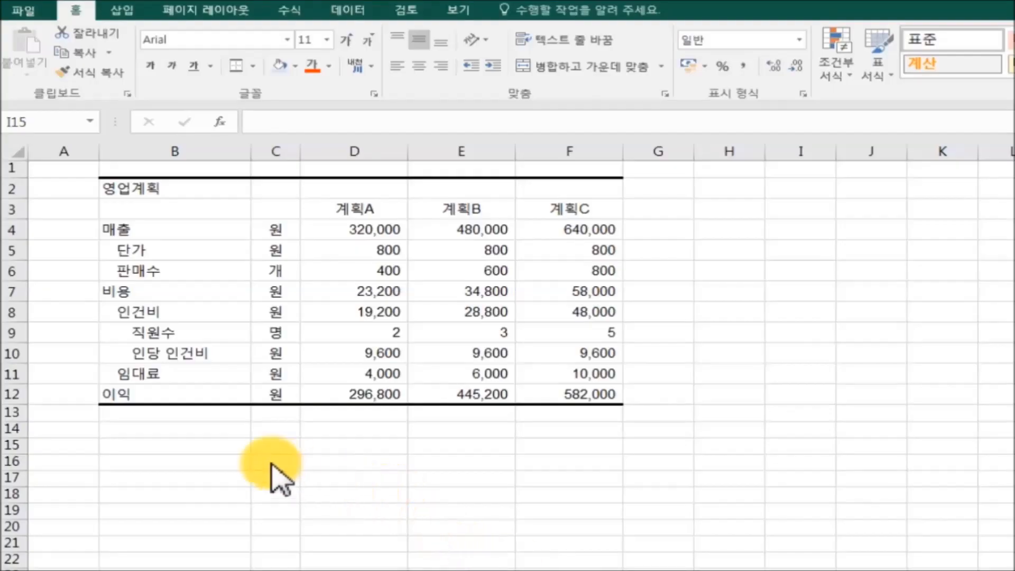
Step: Fill the 매출, 비용 and 이익 rows across columns B to F with a medium-light blue
left_click(113, 227)
left_click_drag(114, 228, 561, 232)
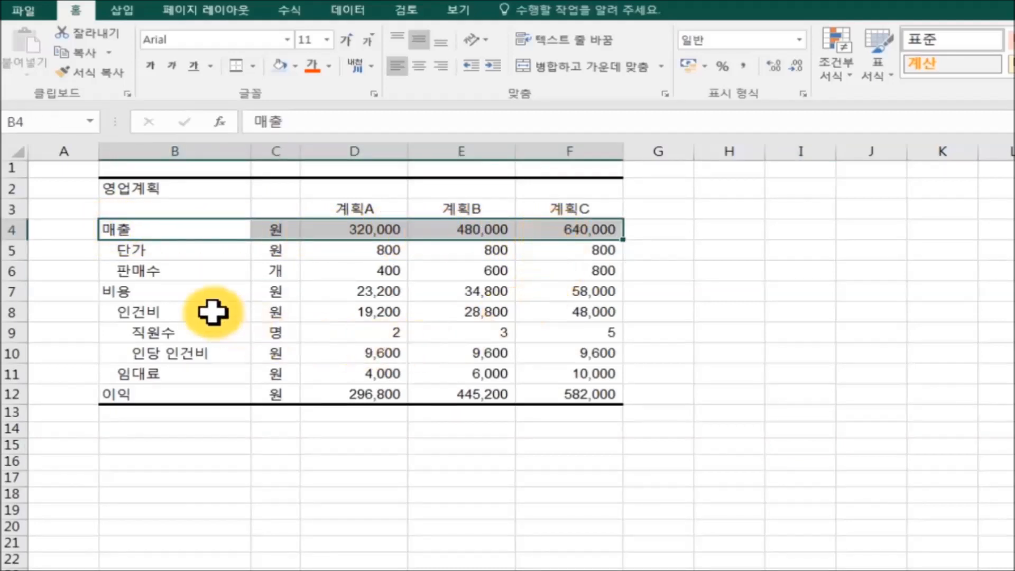
left_click_drag(159, 291, 558, 291)
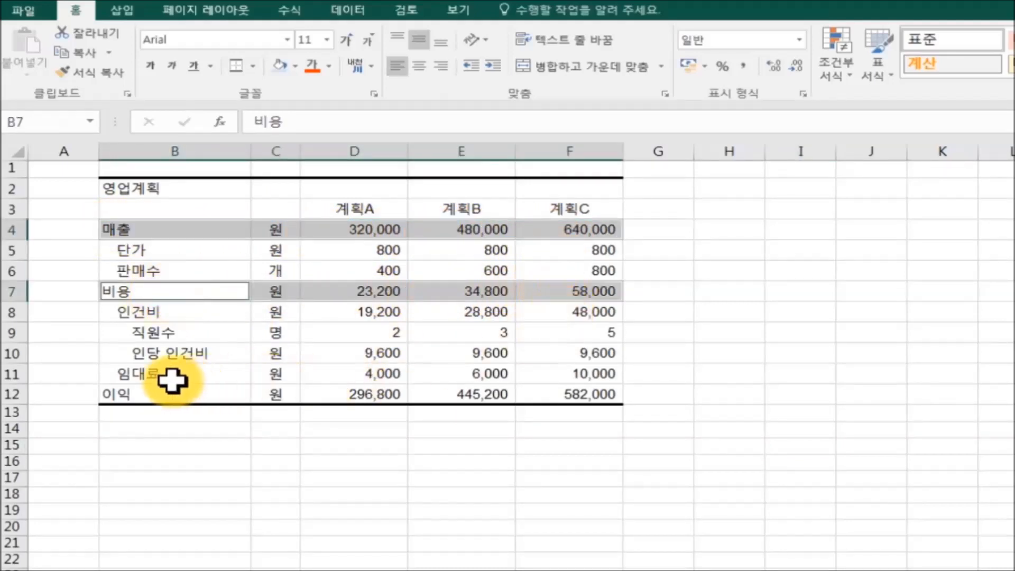
left_click_drag(132, 392, 545, 395)
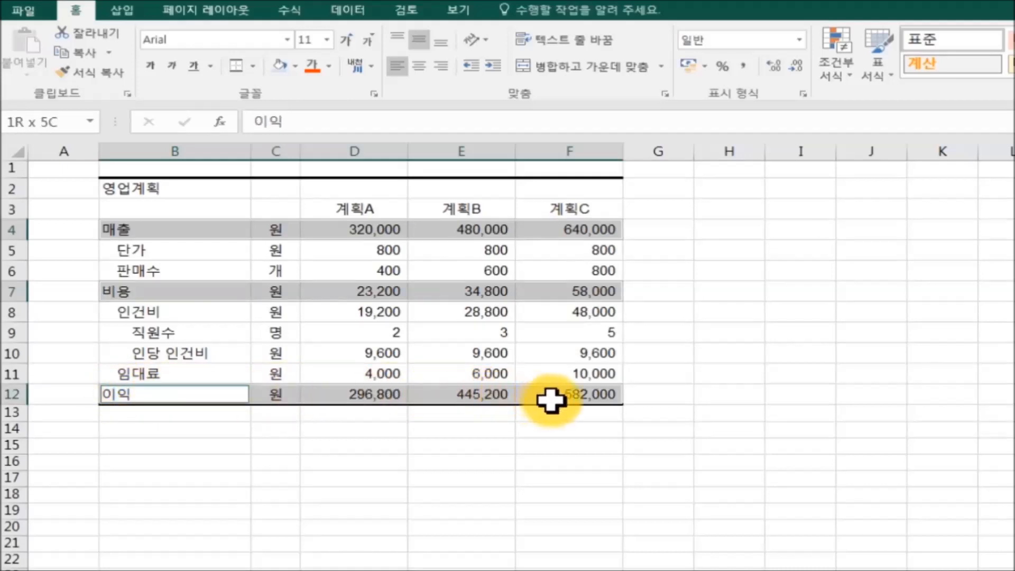
left_click(296, 66)
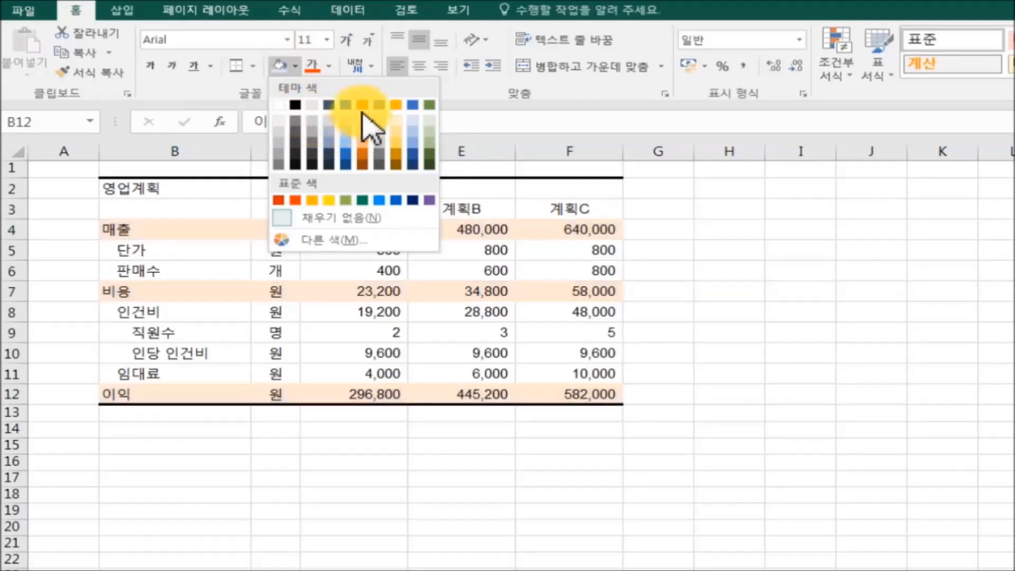
left_click(415, 130)
left_click(846, 373)
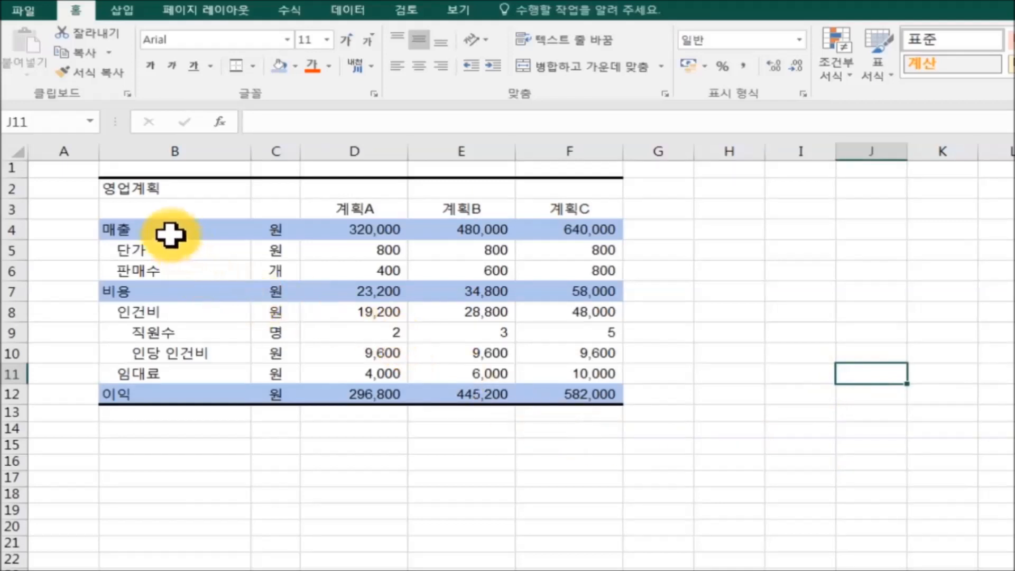
Step: Fill the 영업계획 title row B2:F2 with a pale gold
left_click_drag(146, 192, 540, 190)
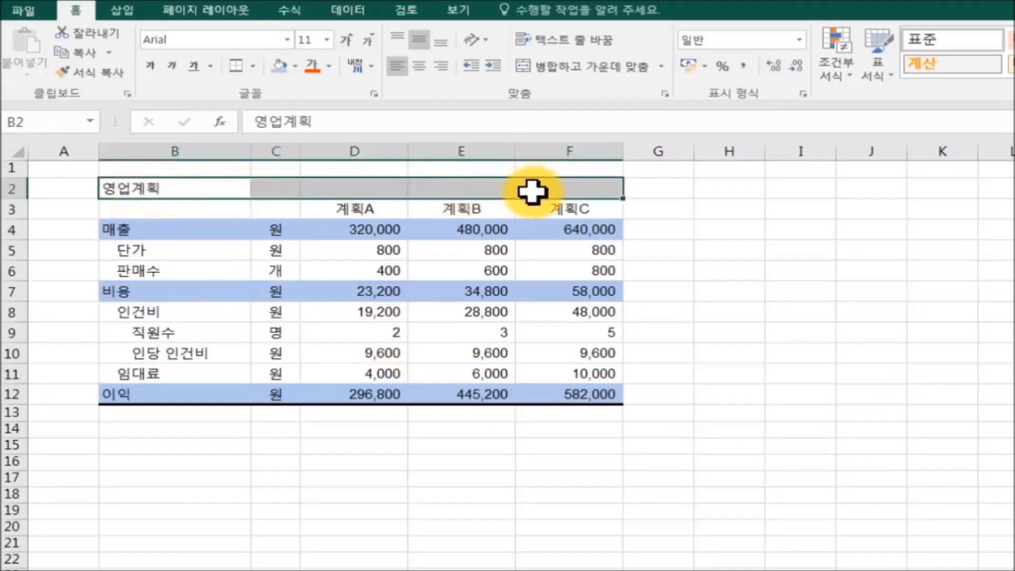
left_click(295, 66)
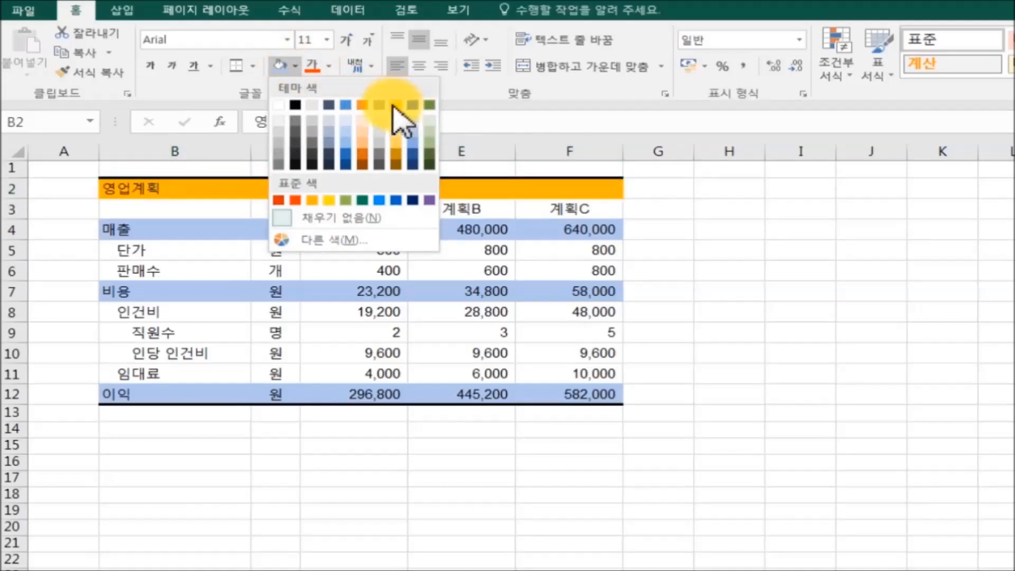
left_click(399, 136)
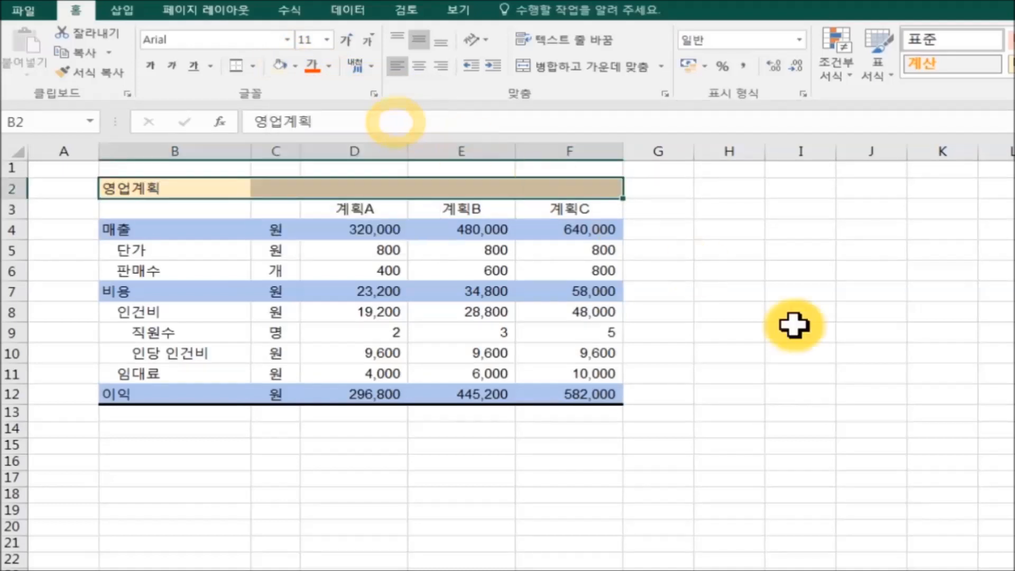
left_click(899, 377)
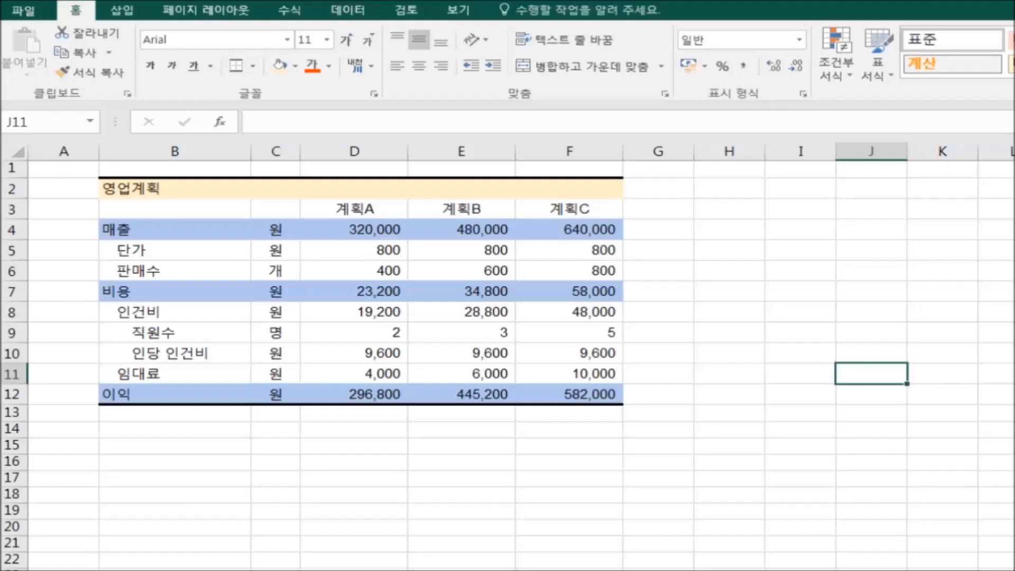
Step: Change the fill of the 매출, 비용 and 이익 rows in columns B to F to the palest blue tint
left_click_drag(118, 231, 585, 234)
left_click_drag(158, 290, 556, 290)
left_click_drag(145, 392, 536, 390)
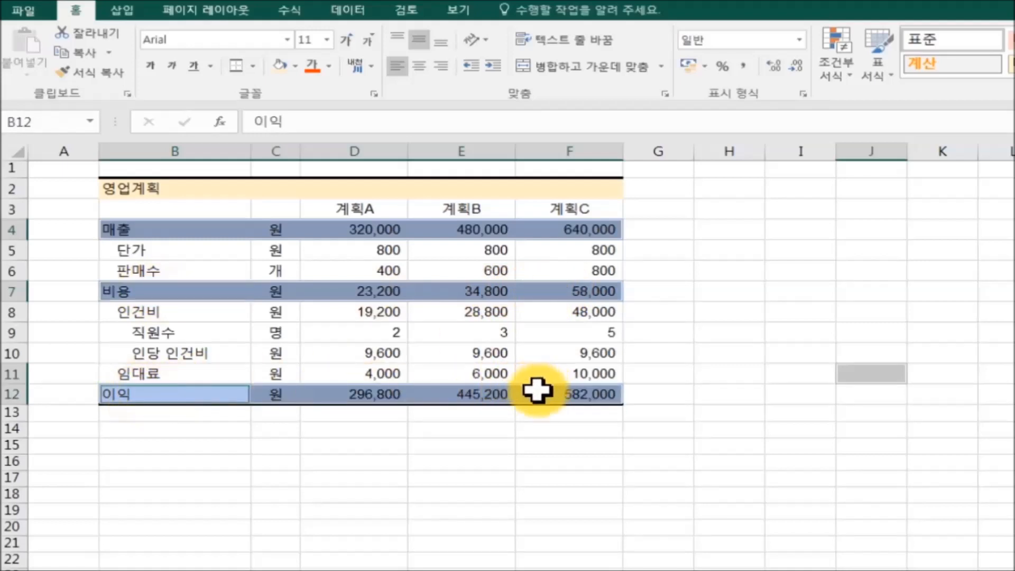
left_click(295, 67)
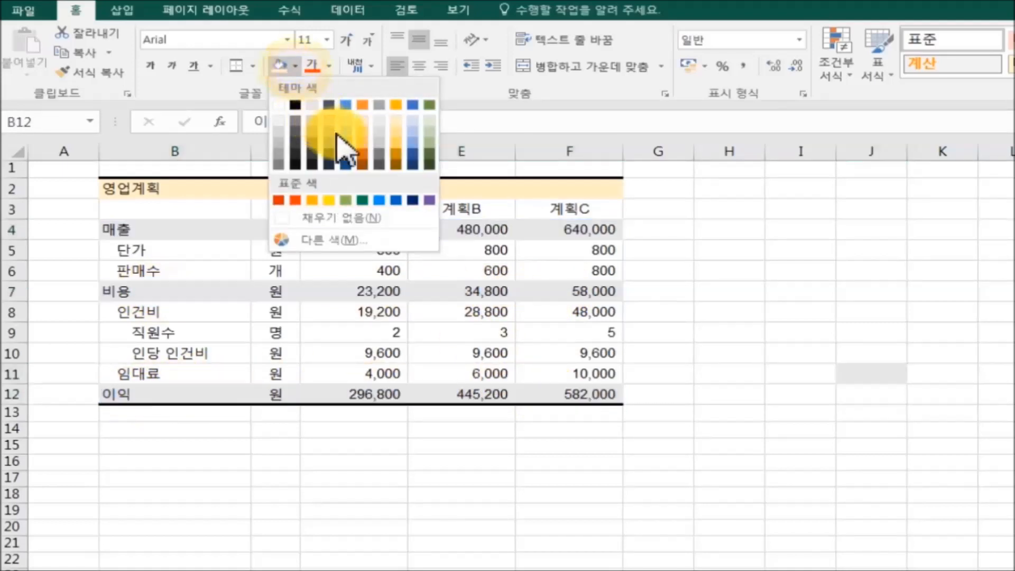
left_click(415, 123)
left_click(842, 267)
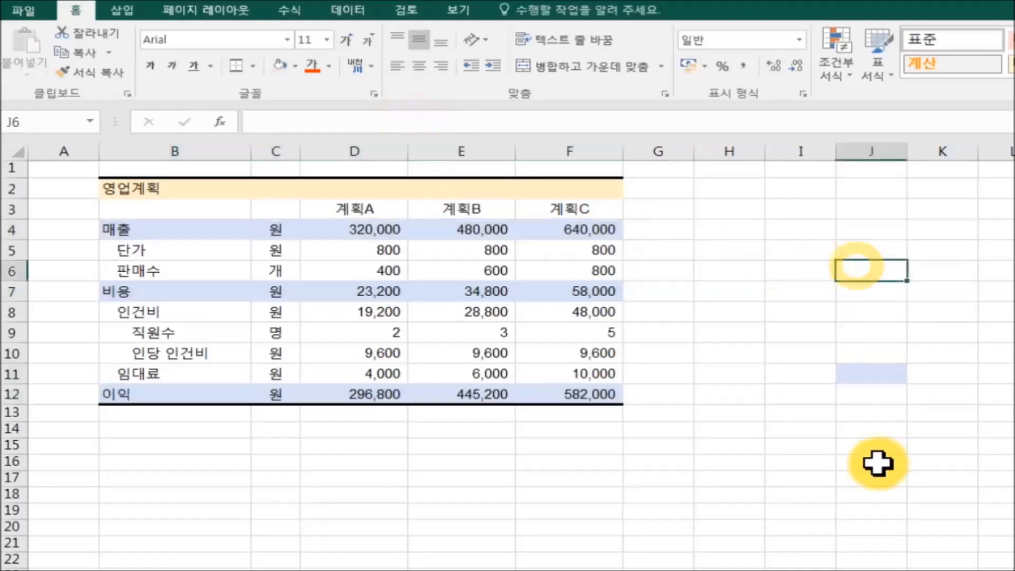